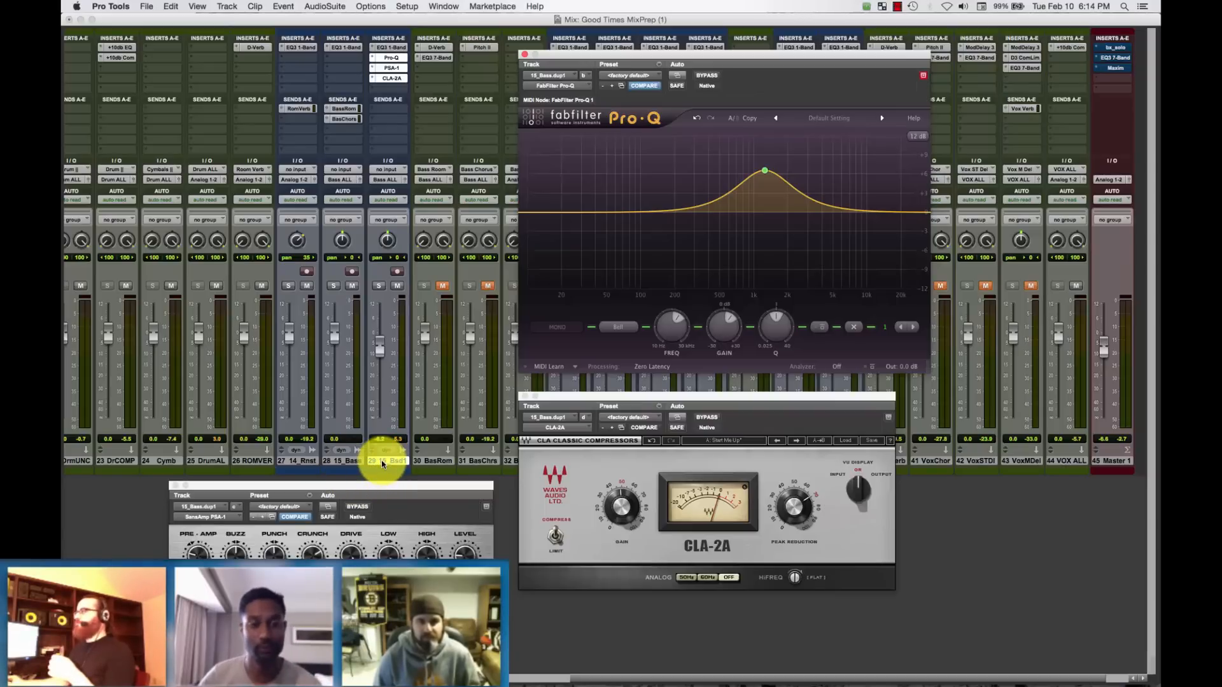
Duplicate the 15_Bsd1 bass track once, leaving its inserts out of the copied data.
right_click(381, 463)
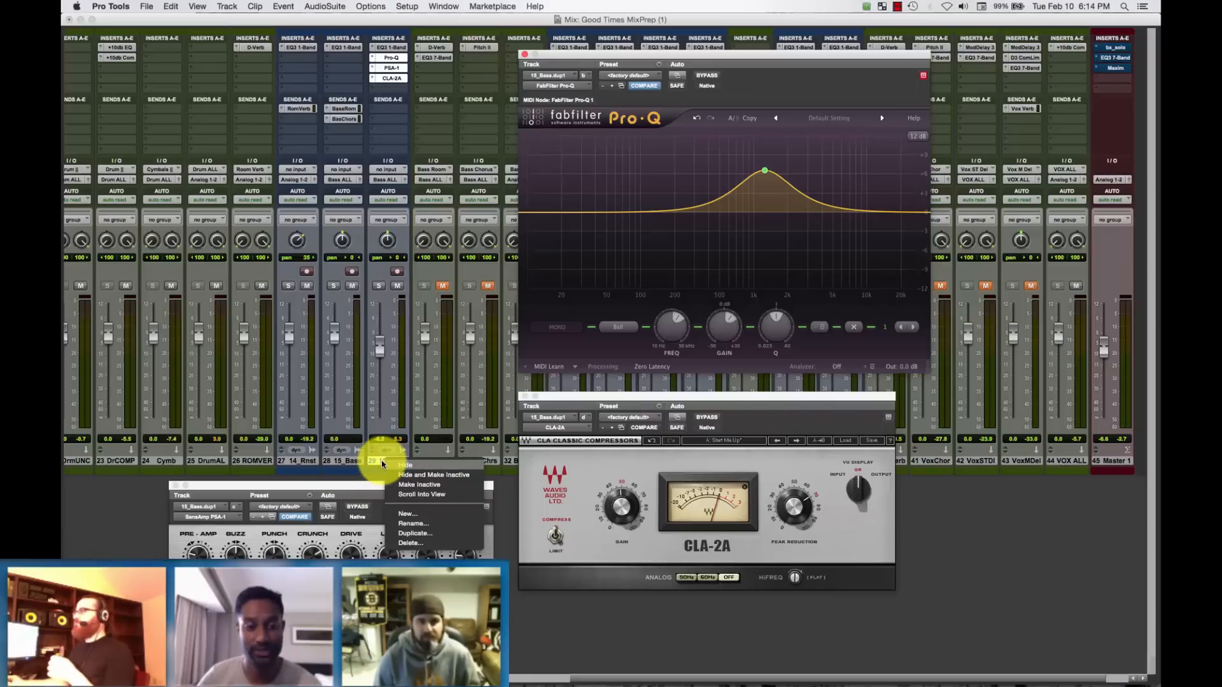
click(458, 534)
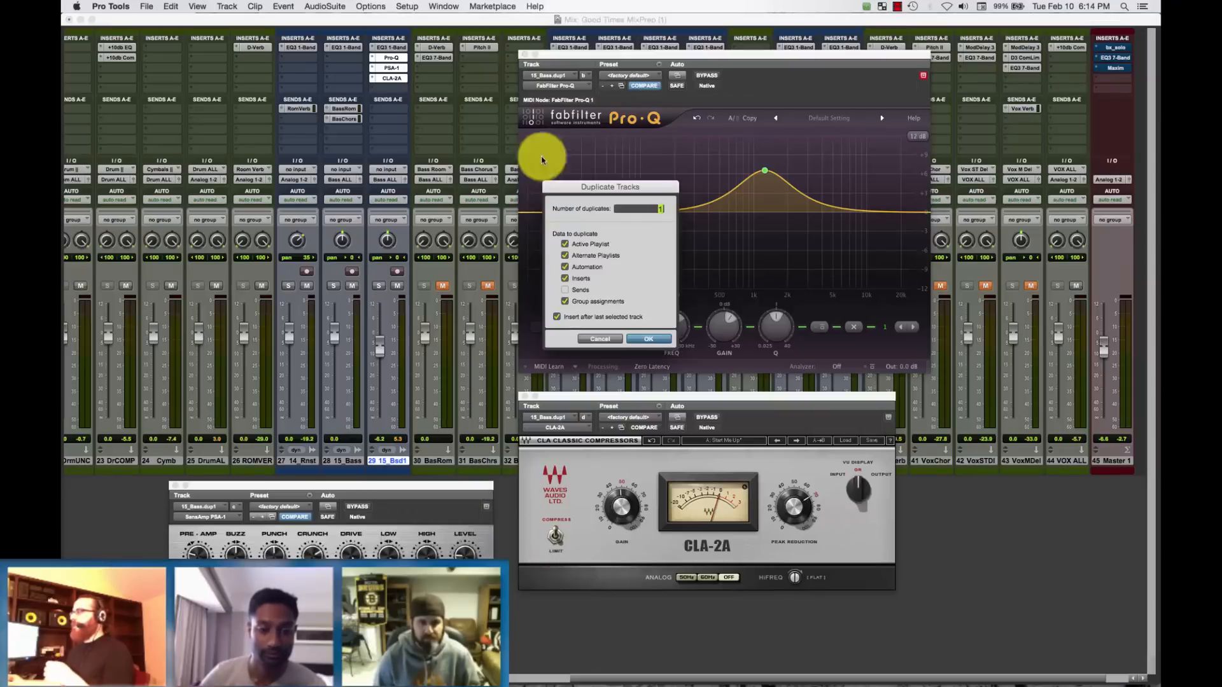
click(566, 279)
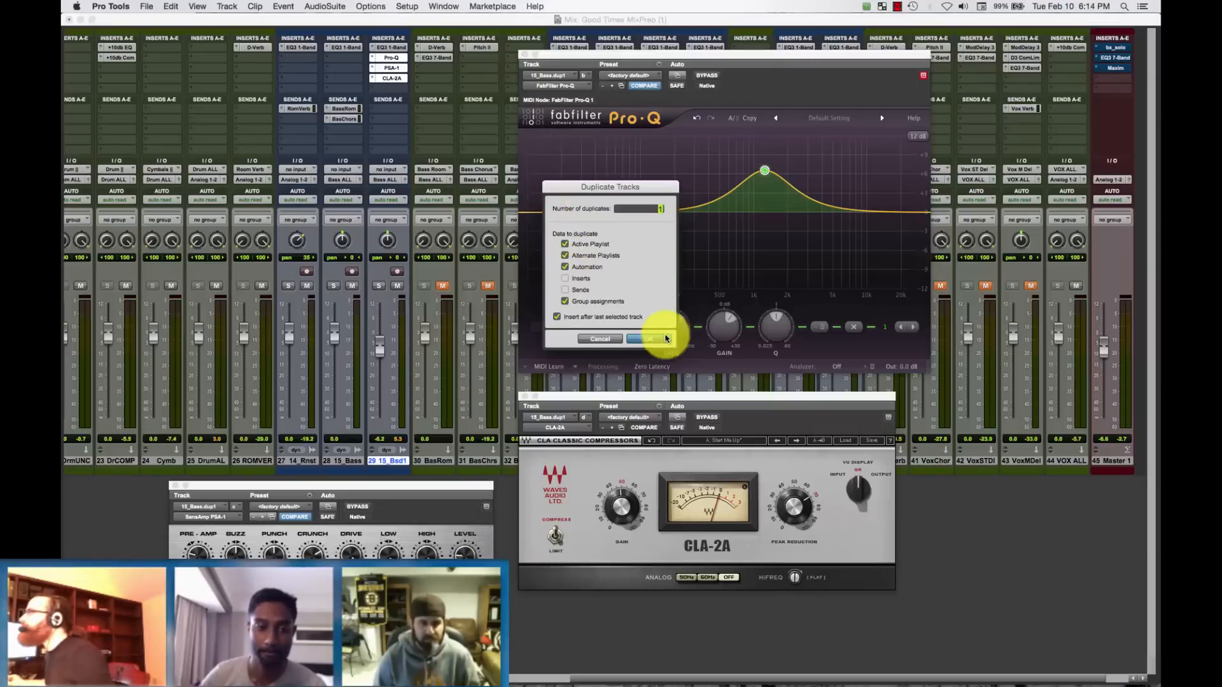
click(649, 338)
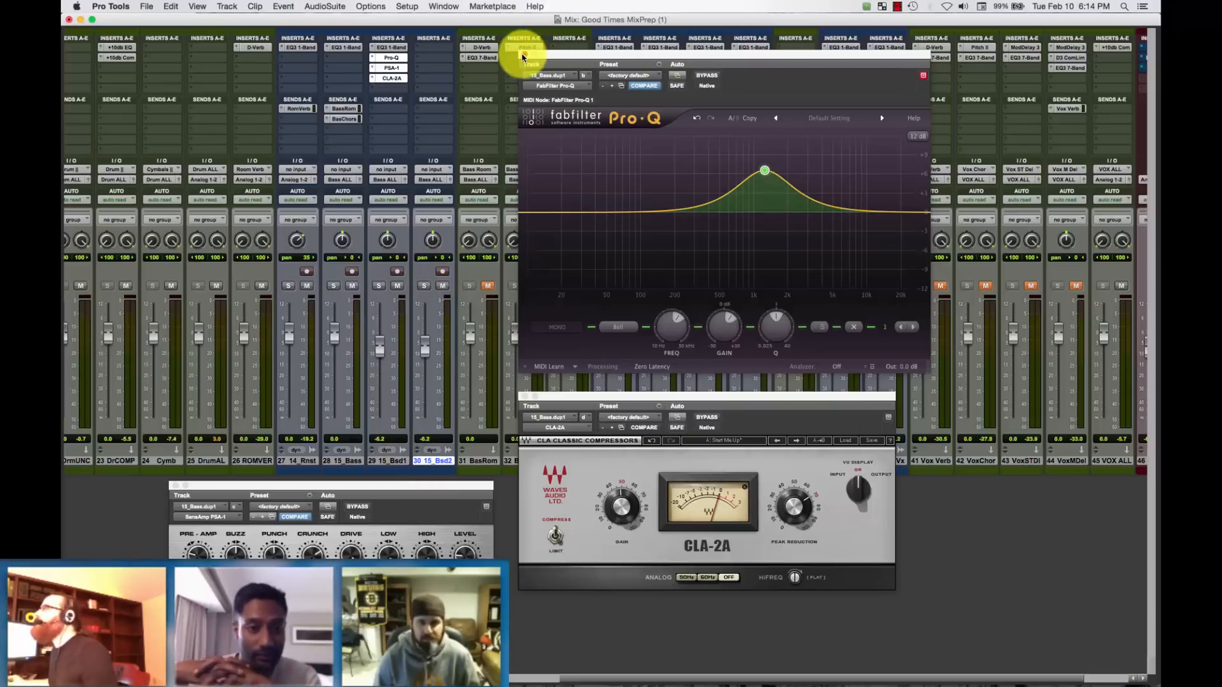
Close the open Pro-Q, CLA-2A and SansAmp PSA-1 plug-in windows.
click(525, 55)
click(525, 397)
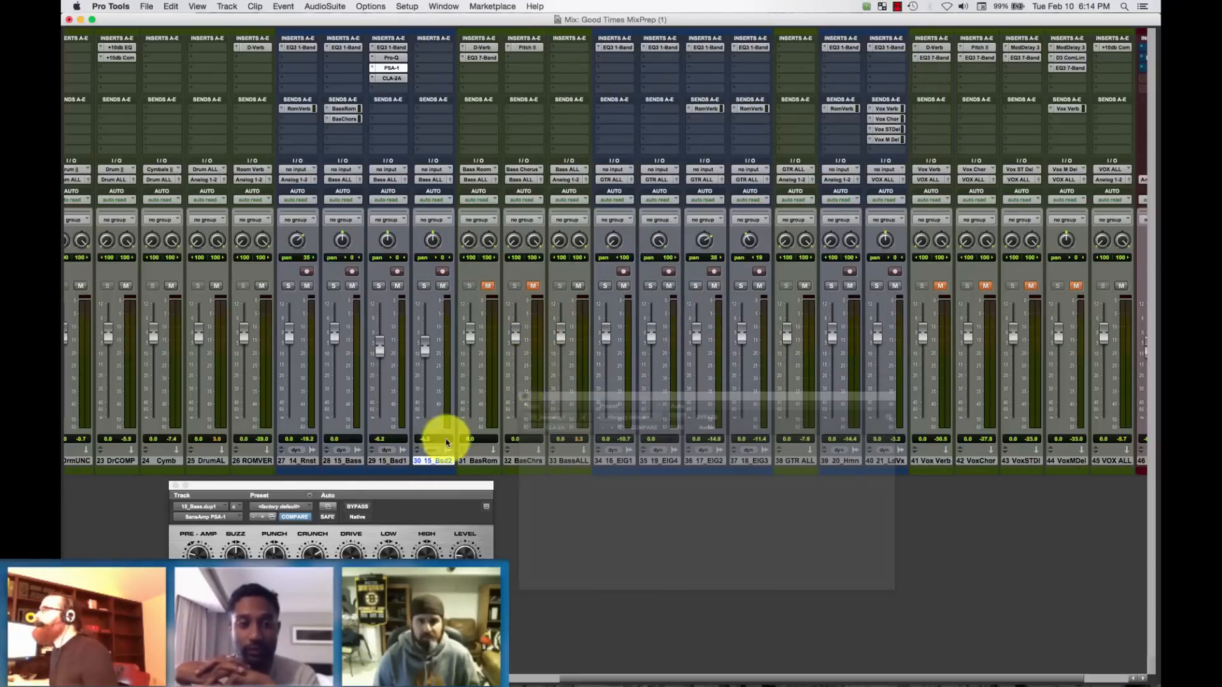
click(175, 486)
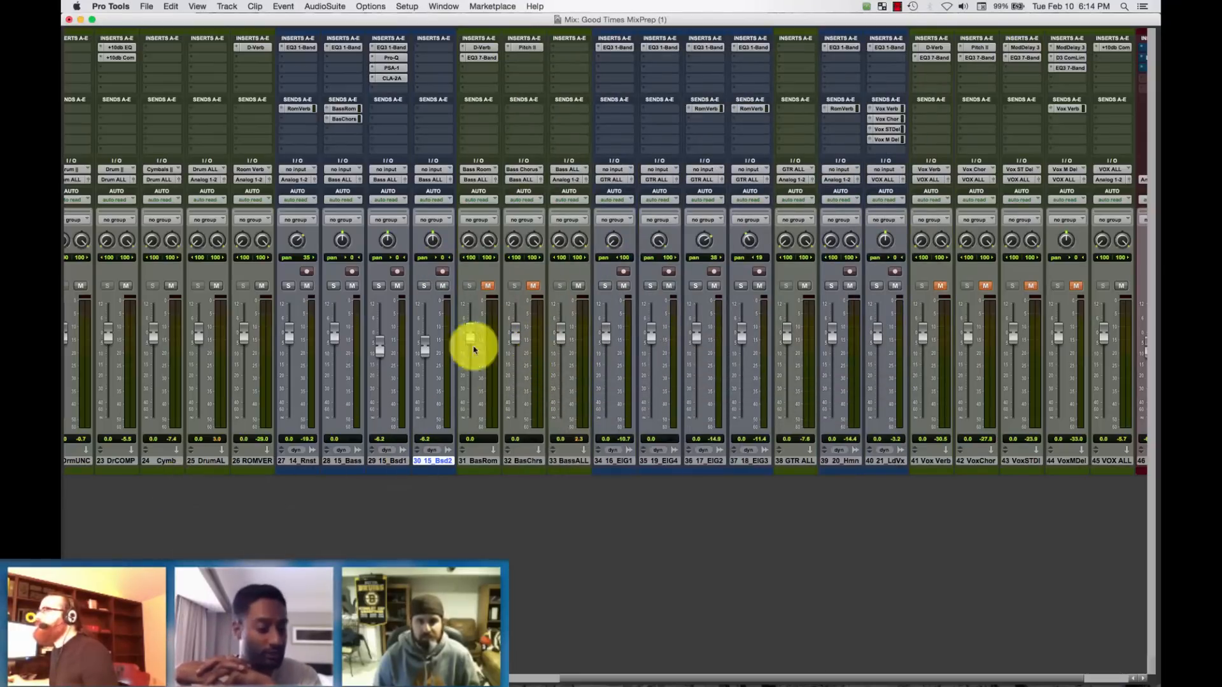
Insert FabFilter Pro-Q on the new duplicate bass track and move its window clear of the bass channels.
click(436, 49)
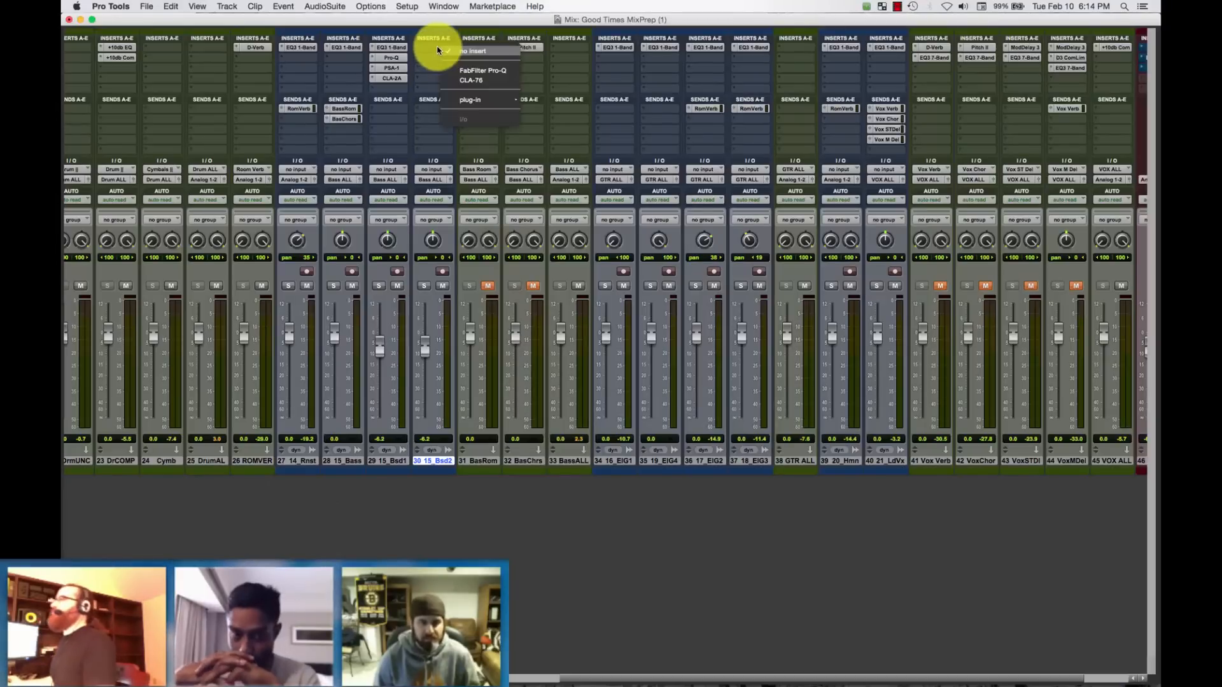
click(478, 71)
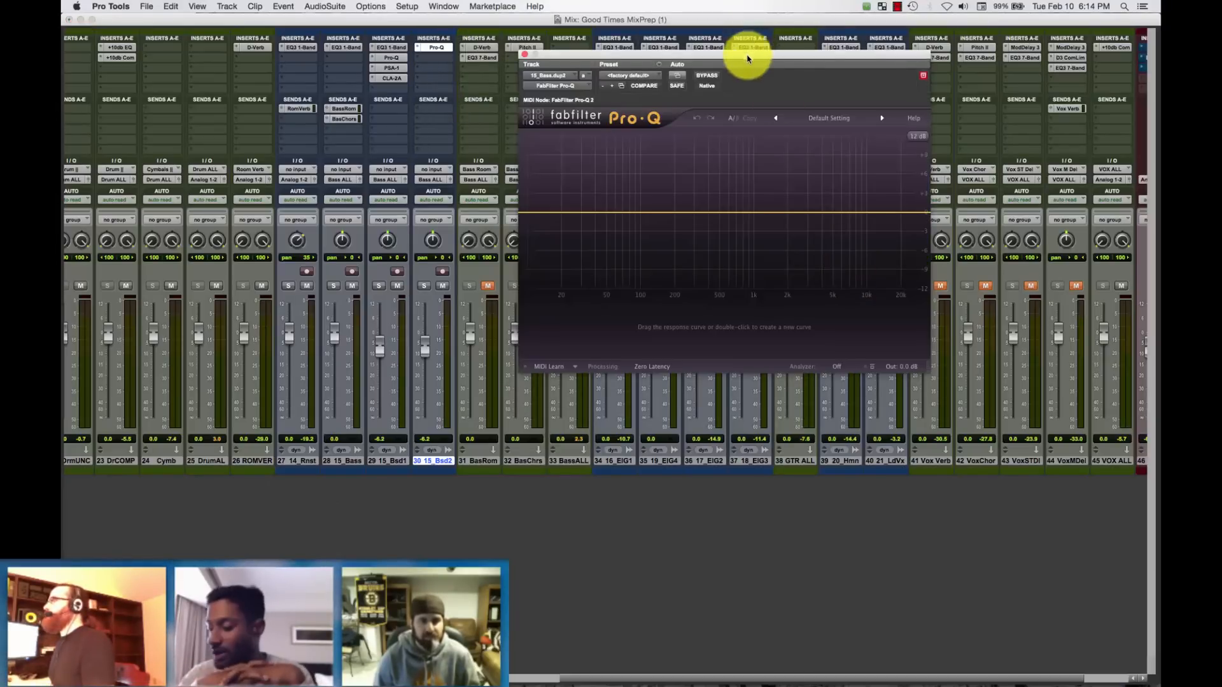
drag(748, 56, 854, 135)
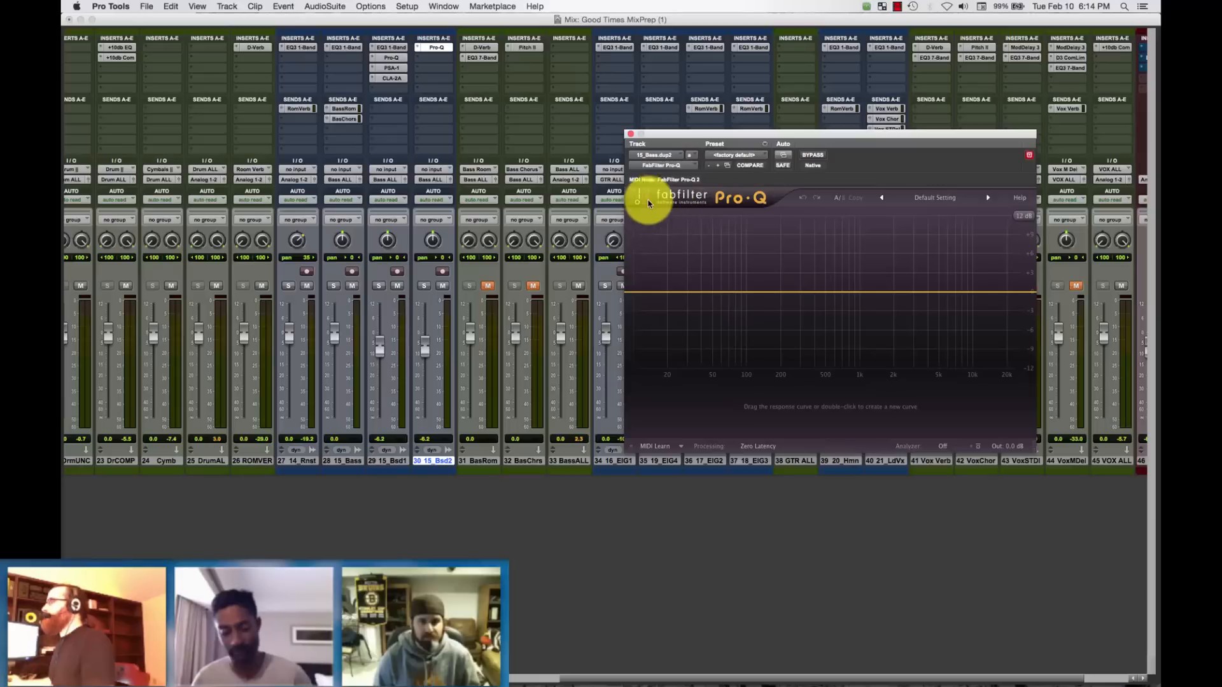
Add a 24 dB/oct Low Cut band in Pro-Q at about 40 Hz with a Q of about 1.
drag(628, 295, 663, 342)
mouse_move(884, 411)
mouse_down()
mouse_move(873, 341)
mouse_move(878, 399)
mouse_up()
drag(724, 407, 750, 443)
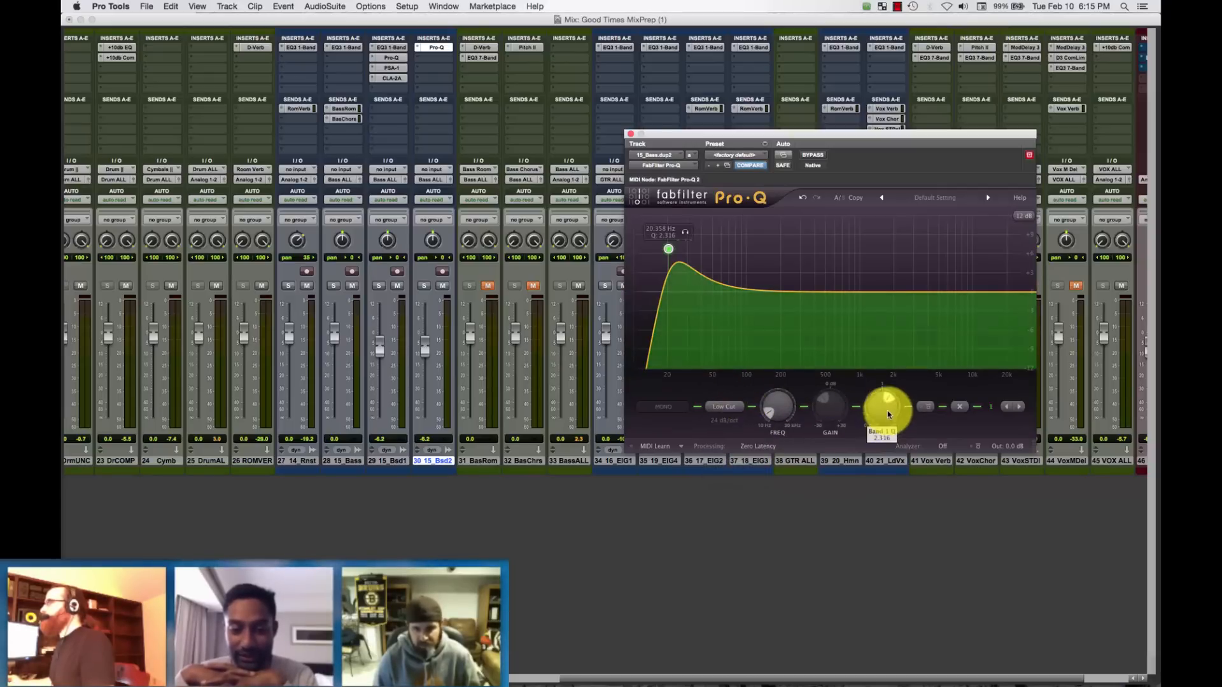
drag(885, 421, 886, 431)
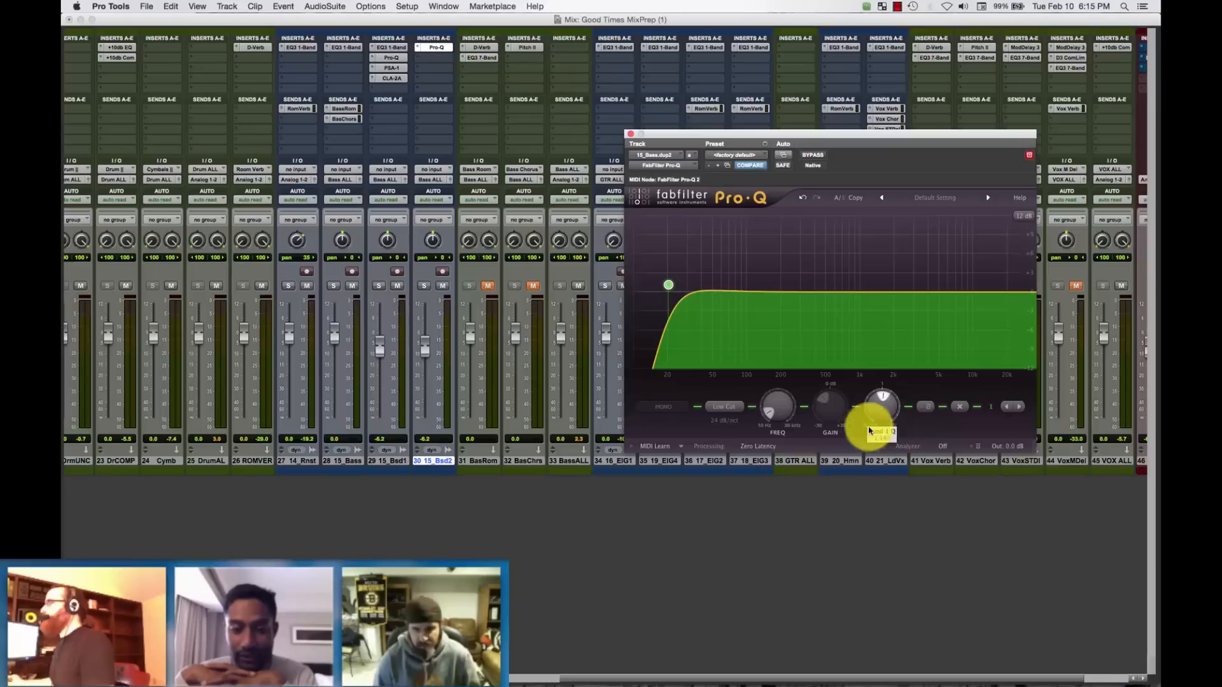
drag(768, 419, 769, 411)
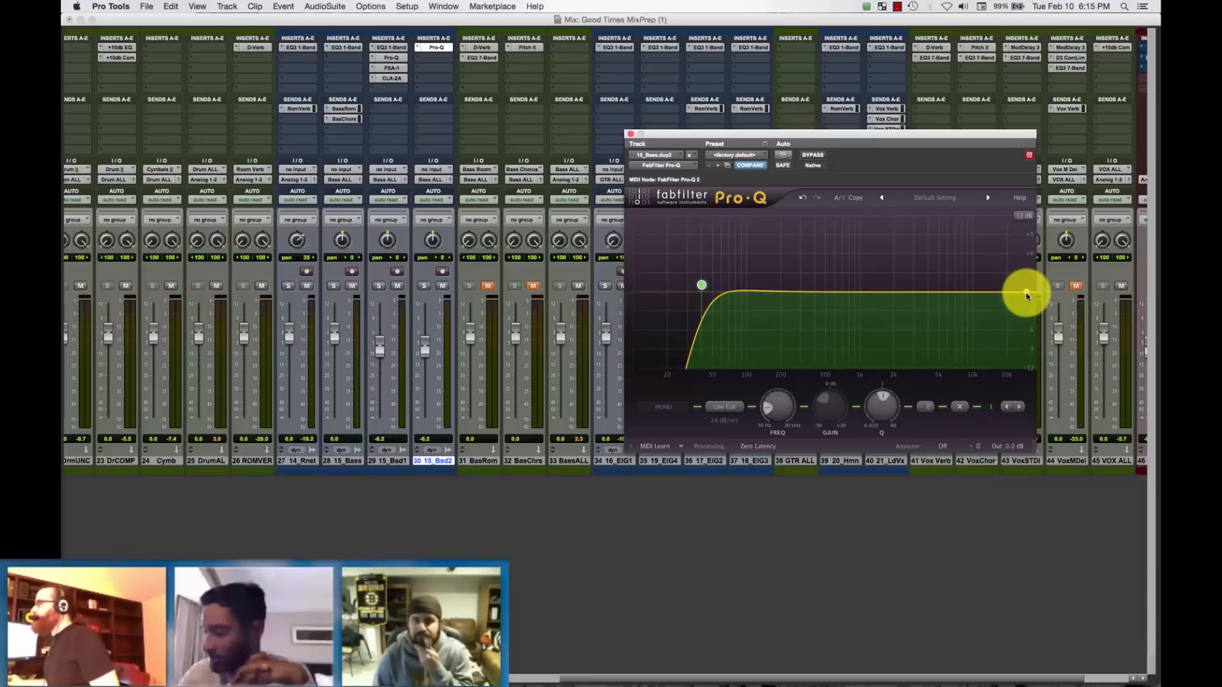
Add a High Cut band in Pro-Q with a Q of about 0.9 and bring it down to about 96 Hz.
double_click(1001, 294)
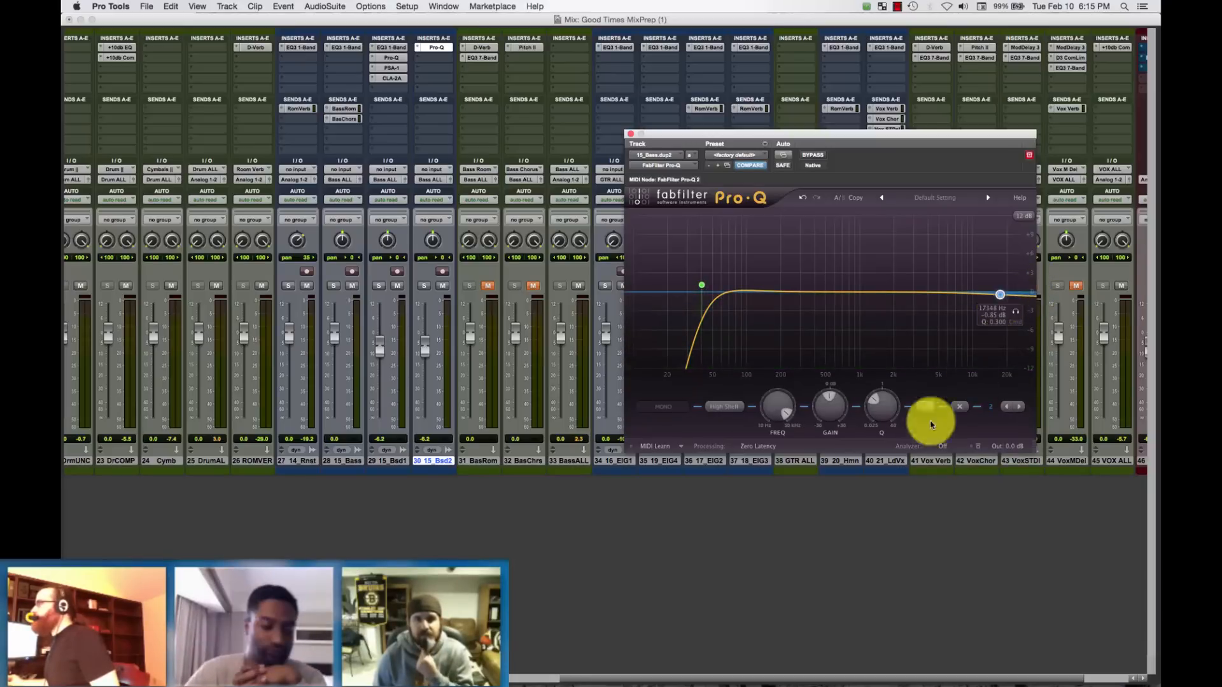
click(732, 407)
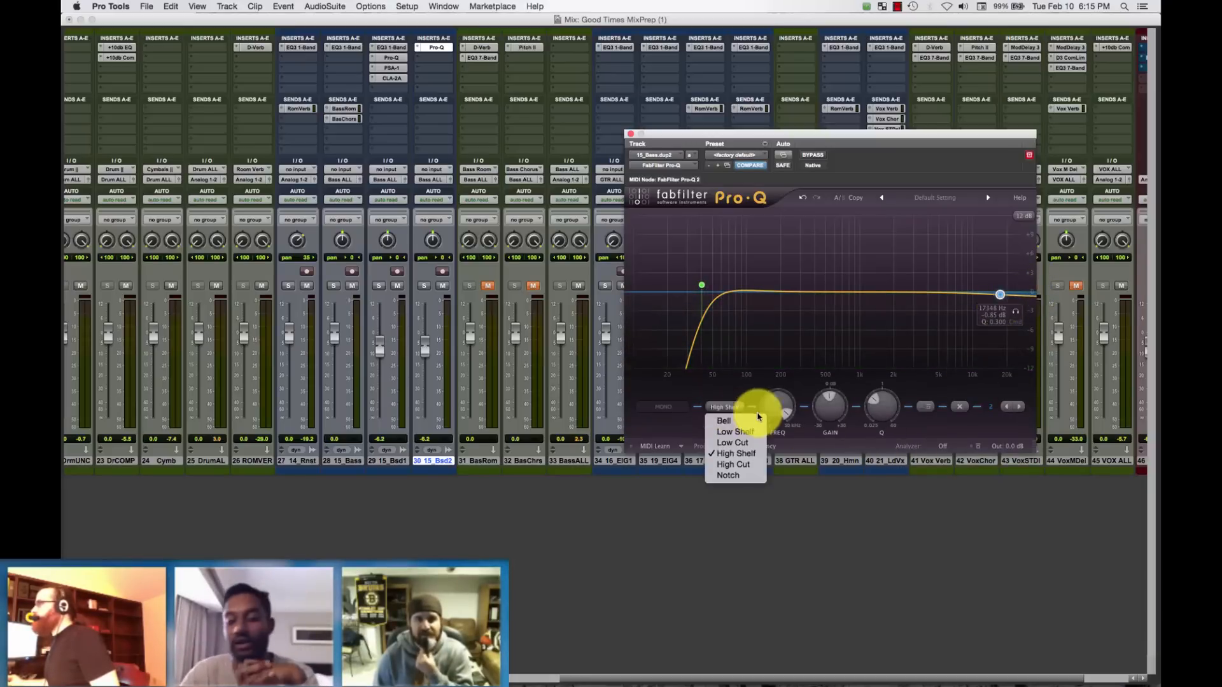
click(753, 471)
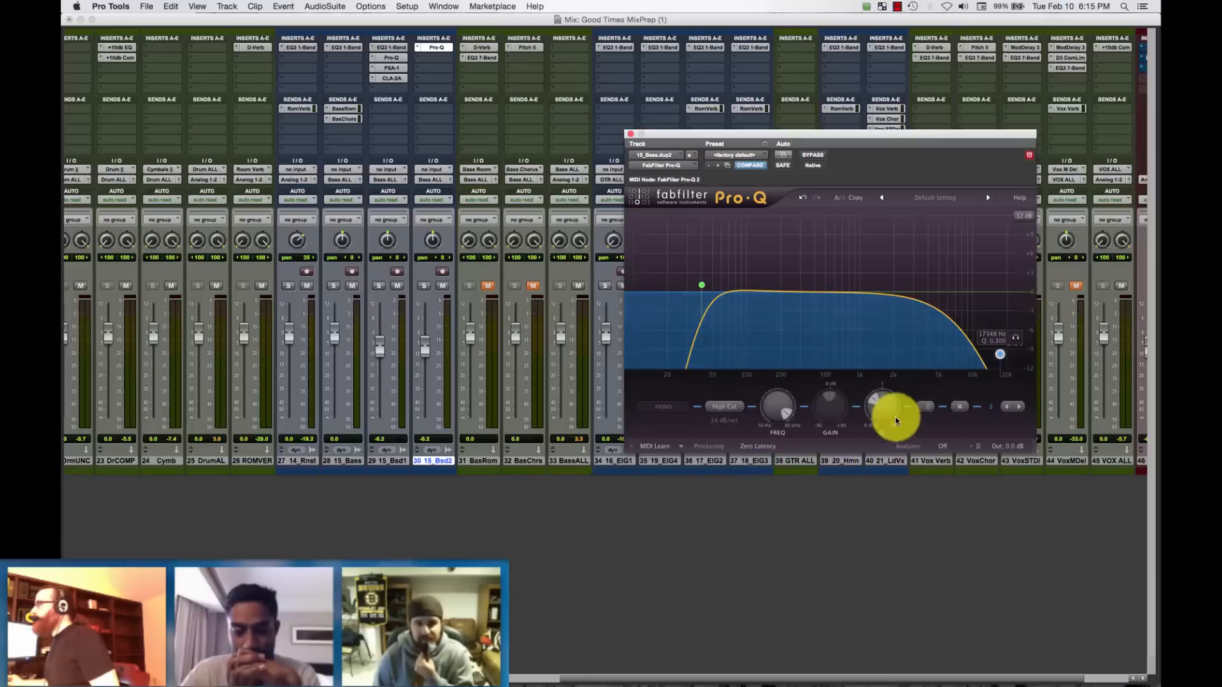
drag(896, 420, 911, 384)
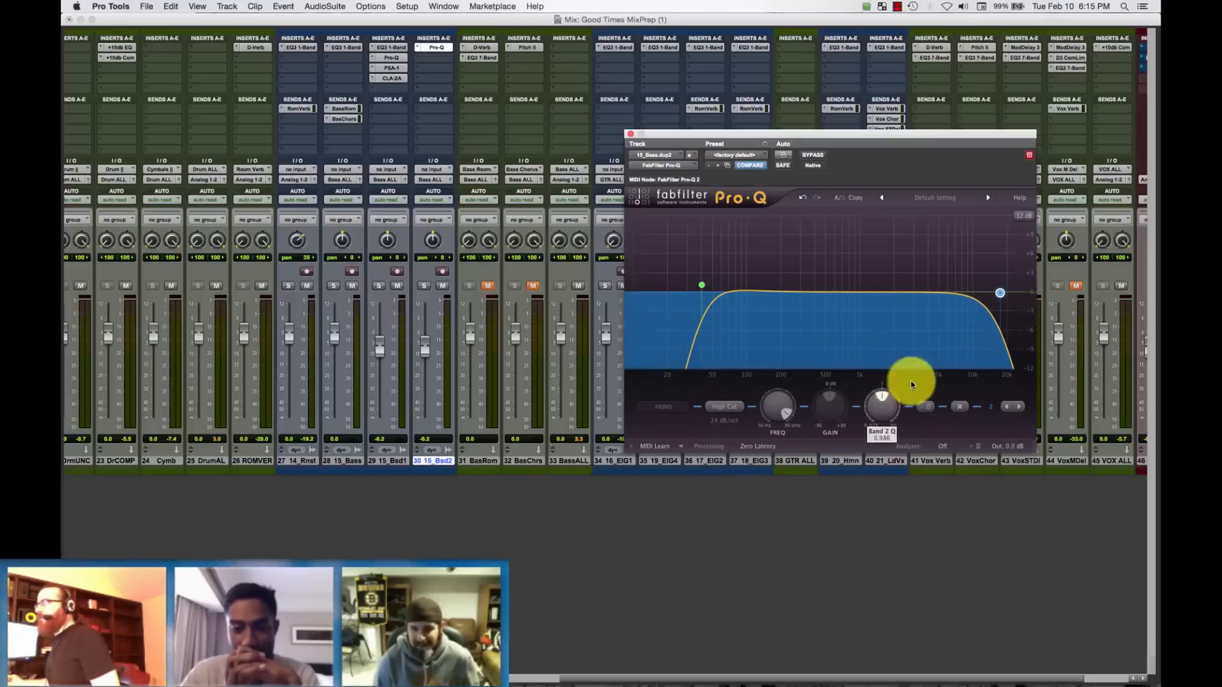
drag(1000, 293, 747, 303)
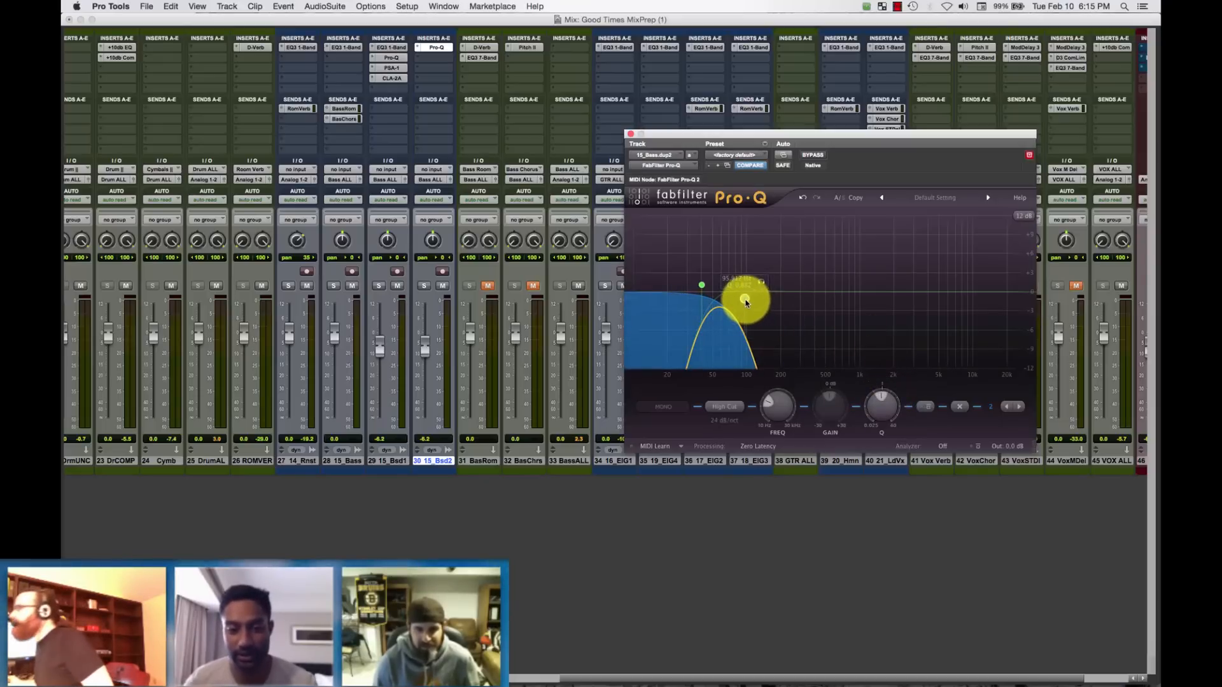
Select both filter bands and shift them together to about 46 Hz for the low cut and 110 Hz for the high cut.
click(700, 286)
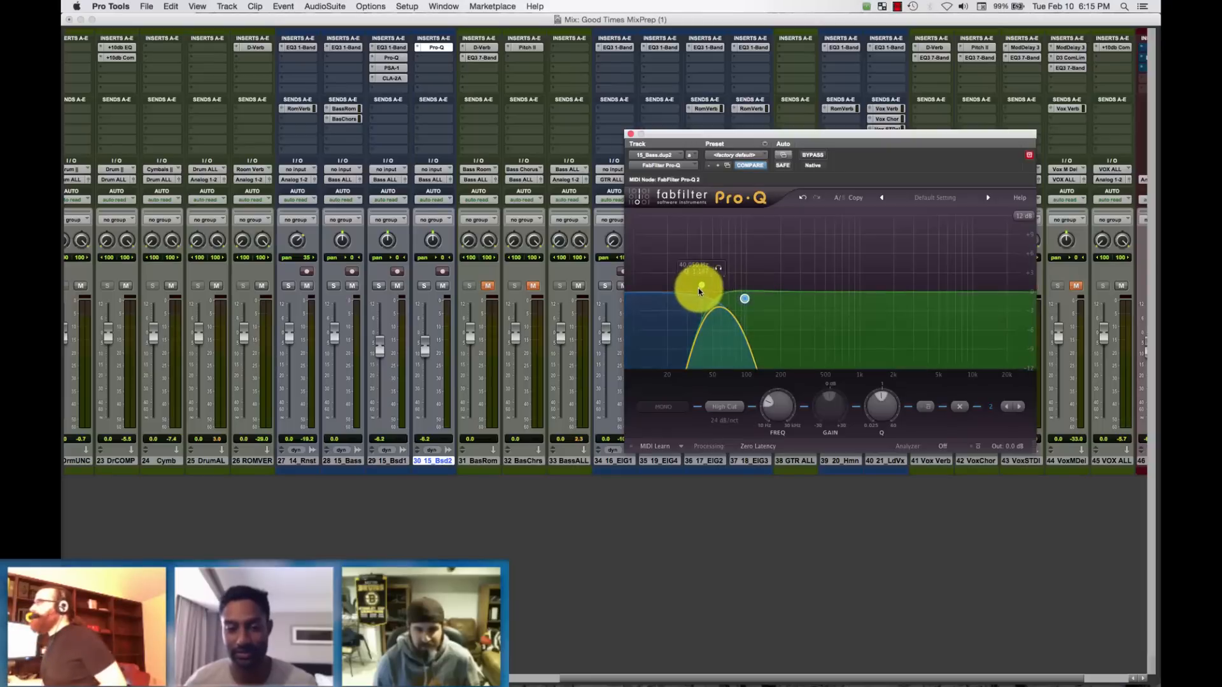
shift+click(745, 298)
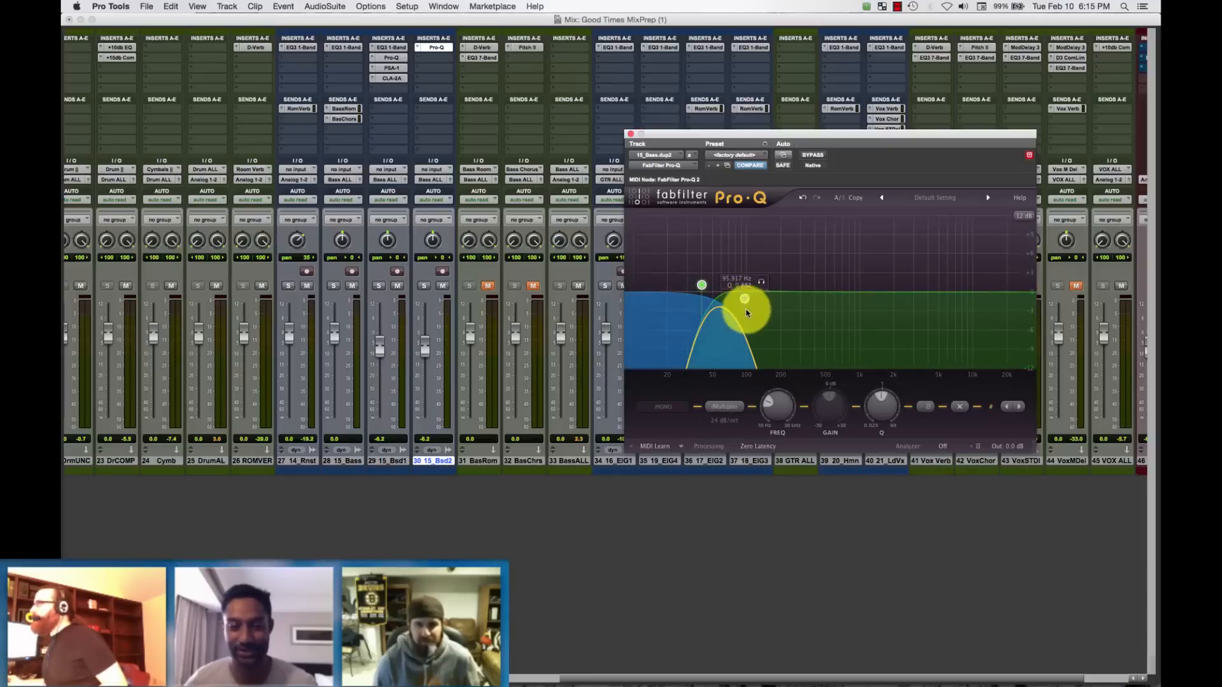
click(816, 363)
click(744, 300)
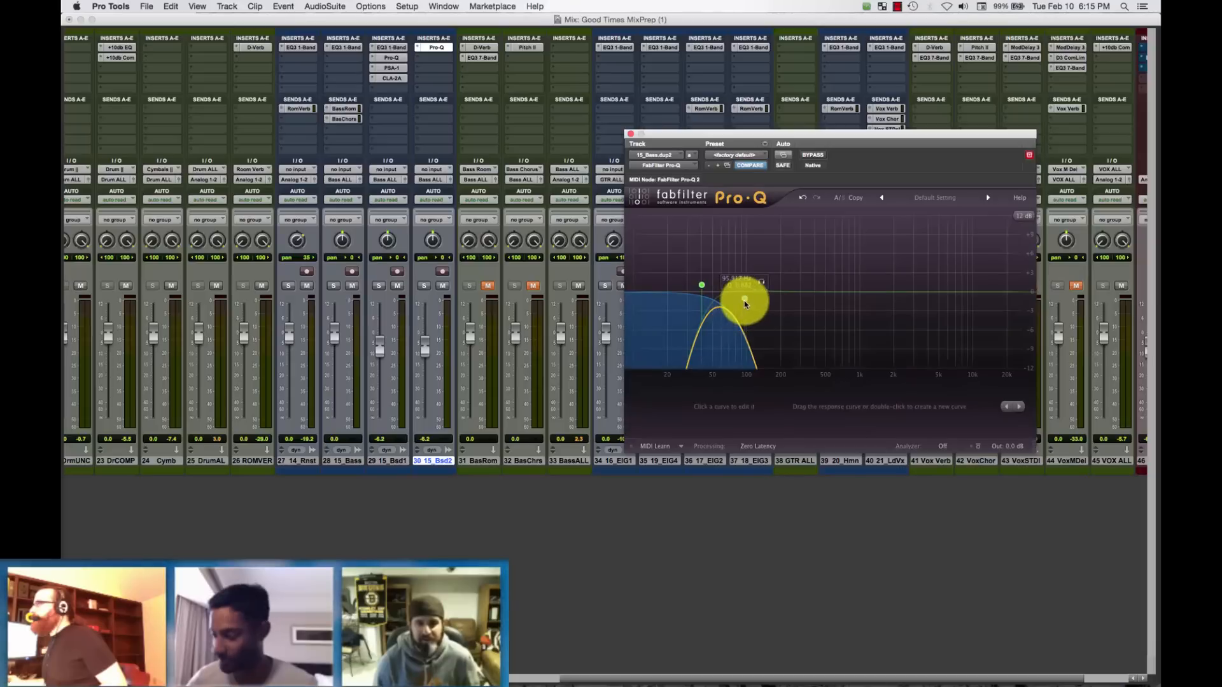
shift+click(702, 285)
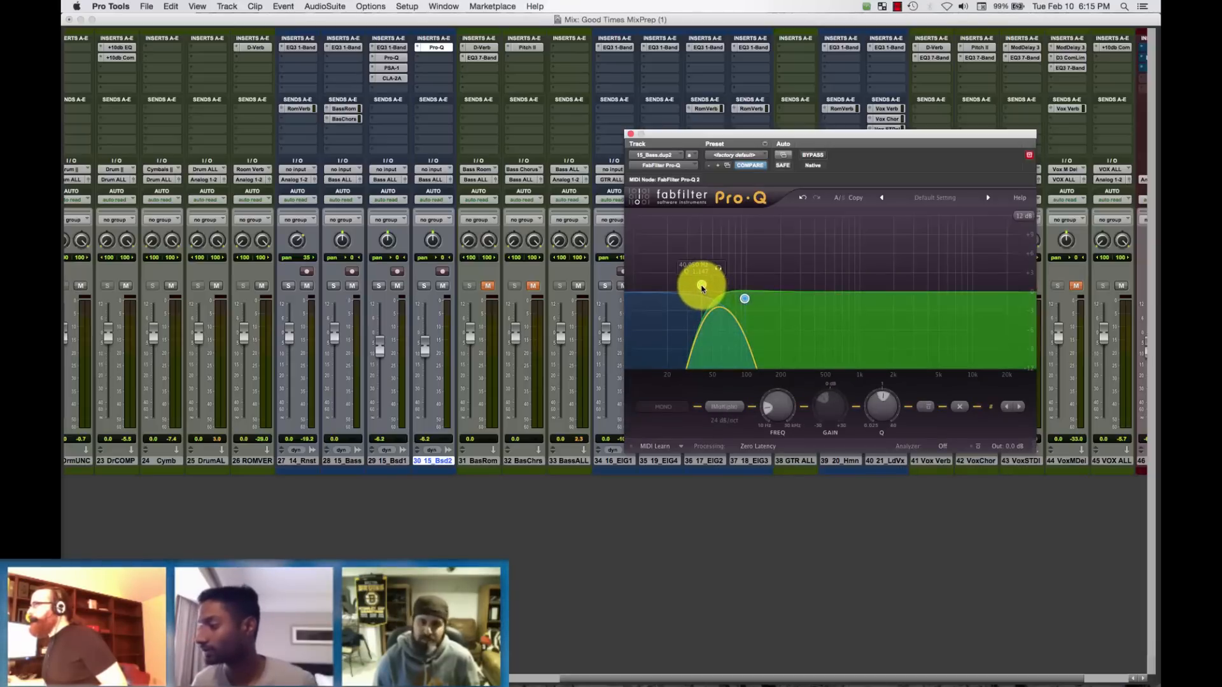
drag(702, 285, 729, 290)
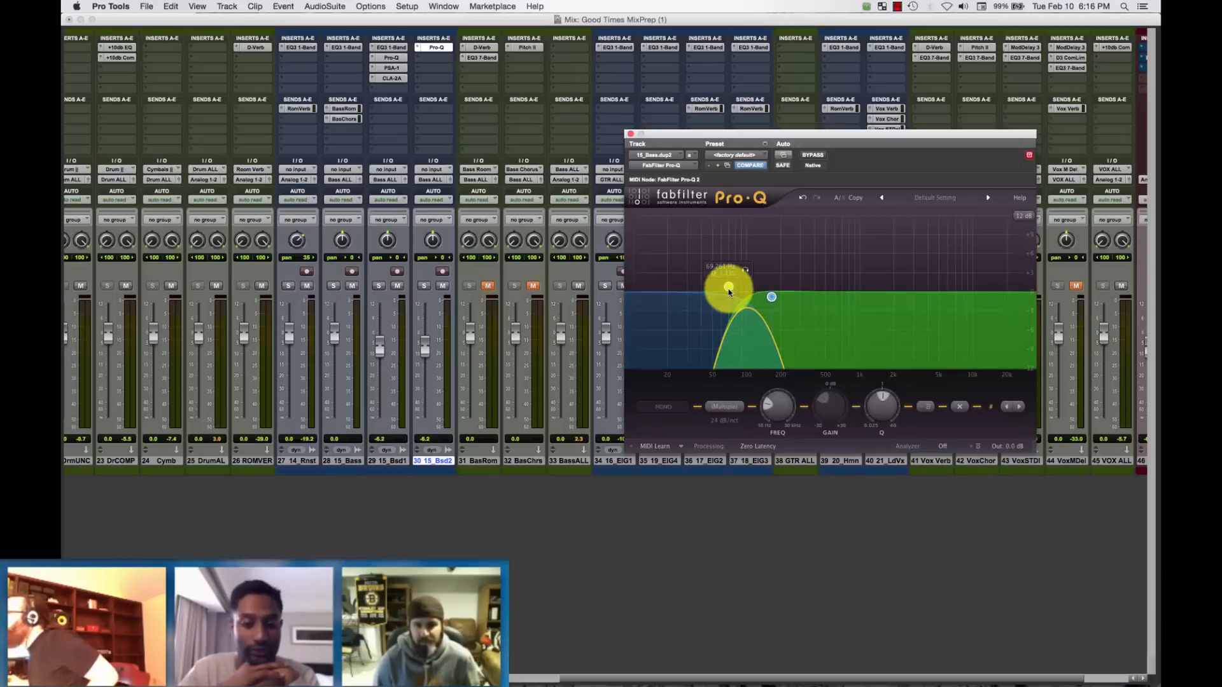
drag(730, 292, 706, 294)
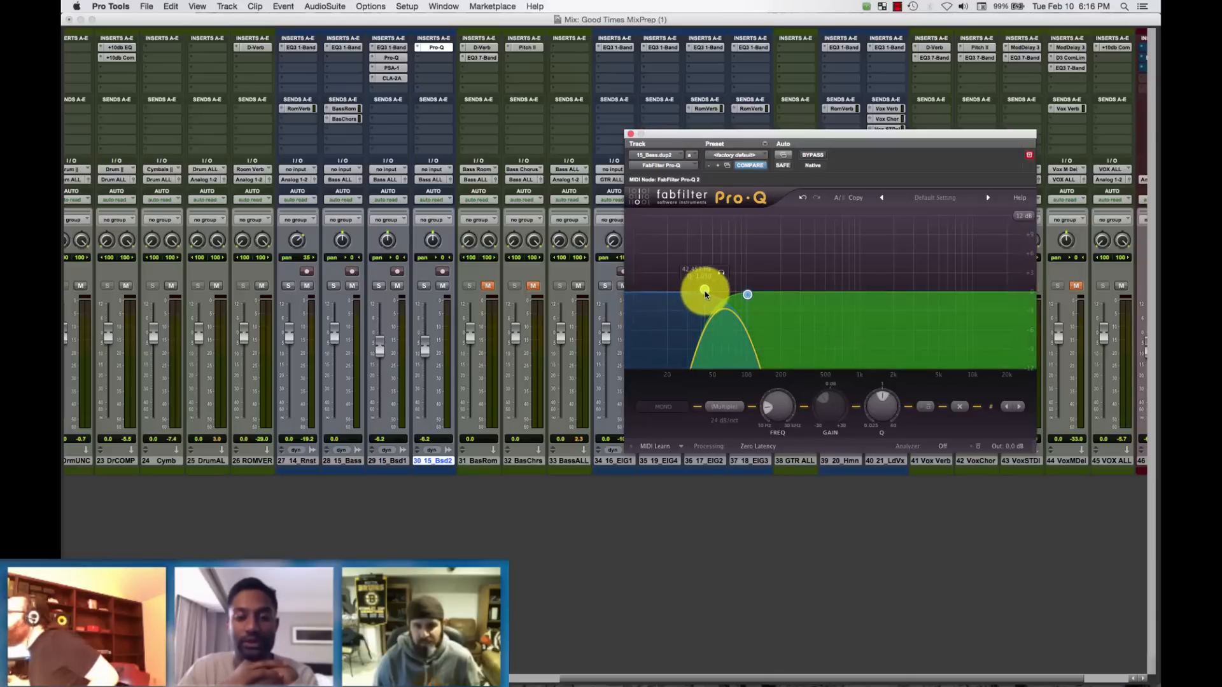
drag(707, 294, 711, 294)
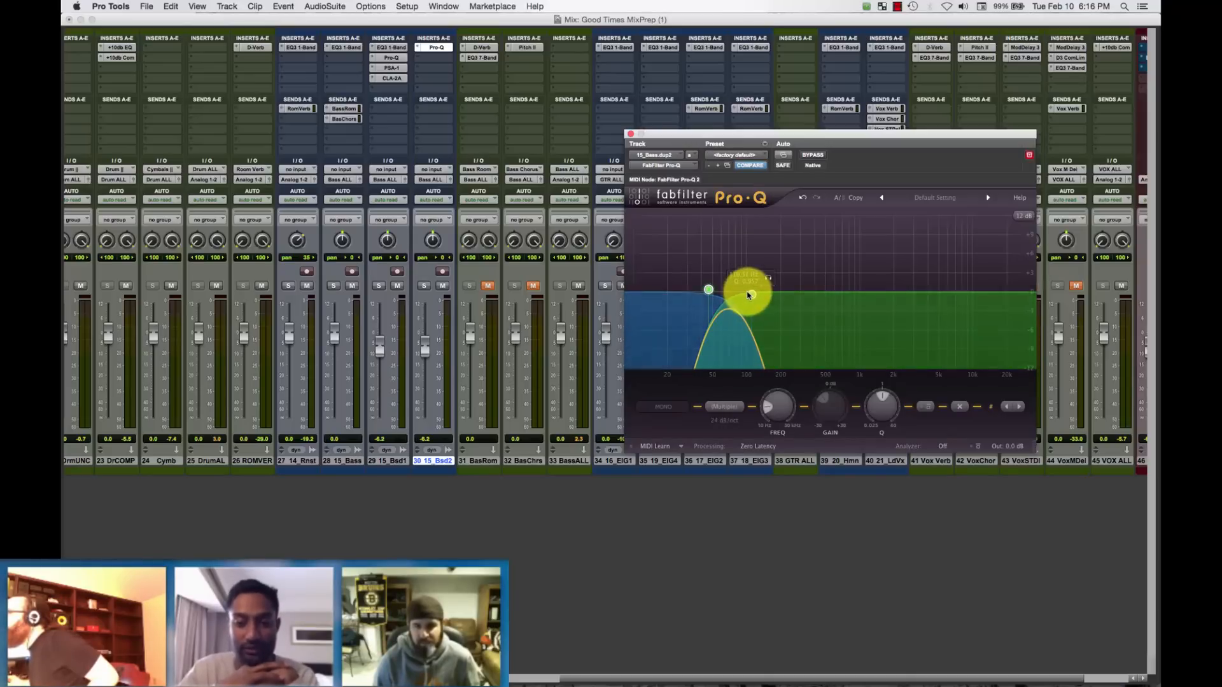
Move only the Low Cut band down to about 40 Hz, leaving it selected.
click(790, 338)
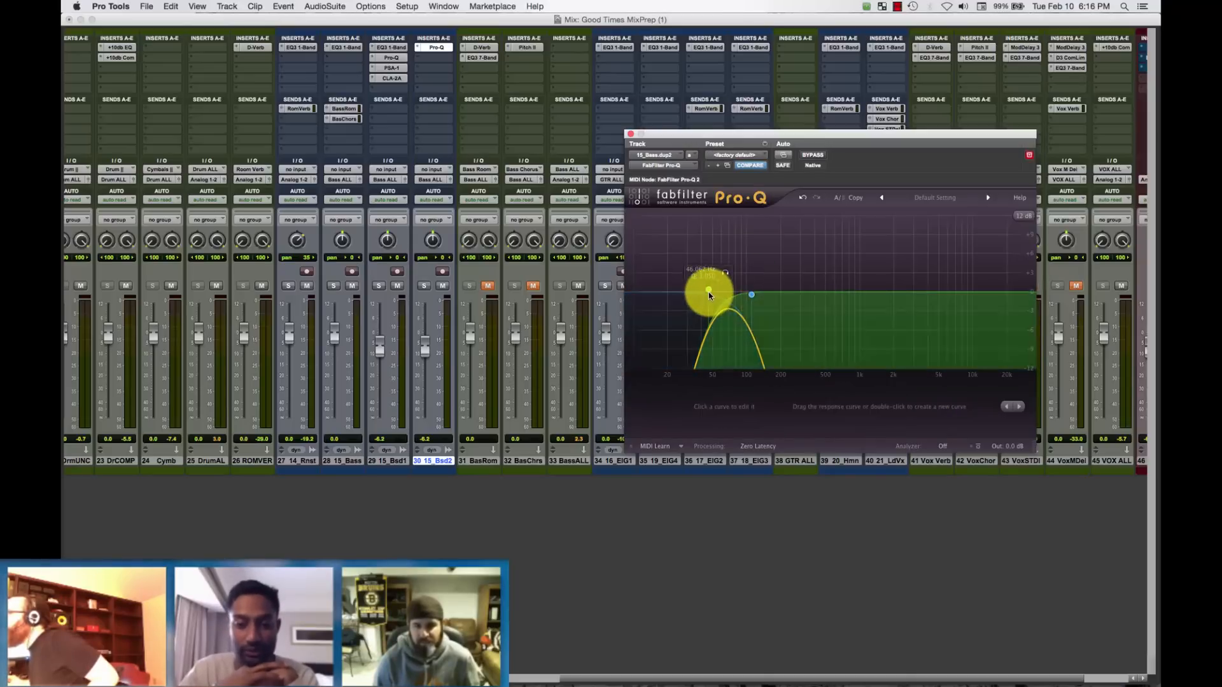
click(710, 294)
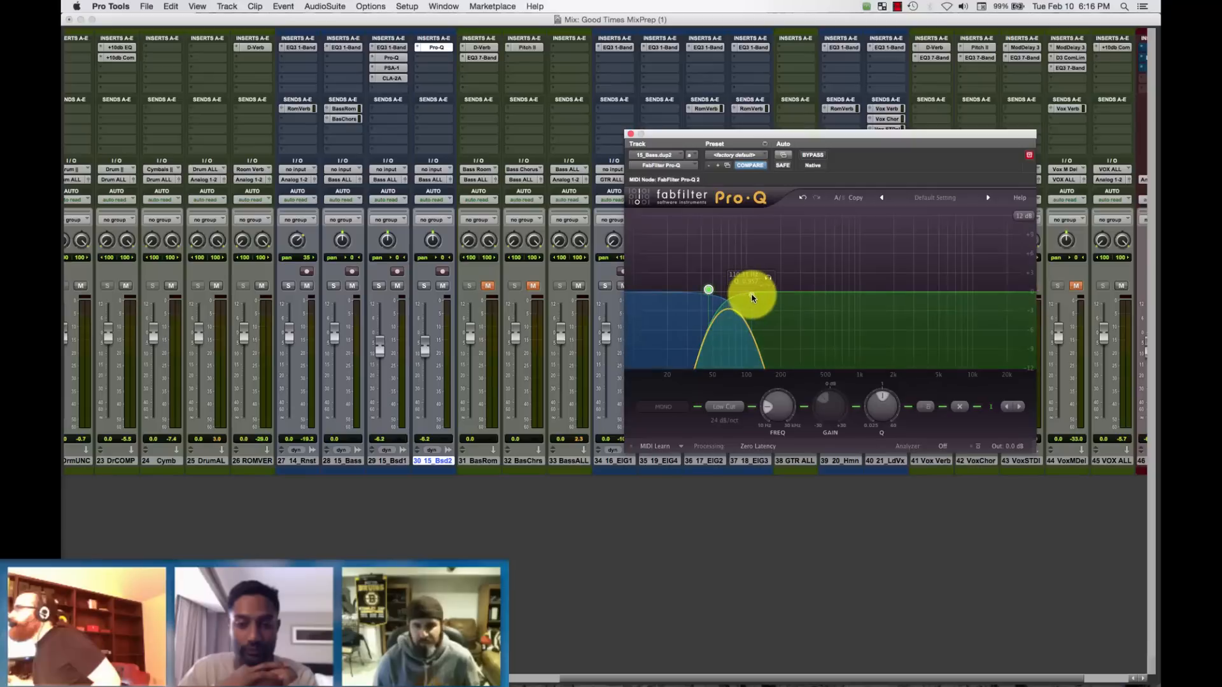
mouse_move(709, 290)
mouse_down()
mouse_move(678, 291)
mouse_move(701, 293)
mouse_up()
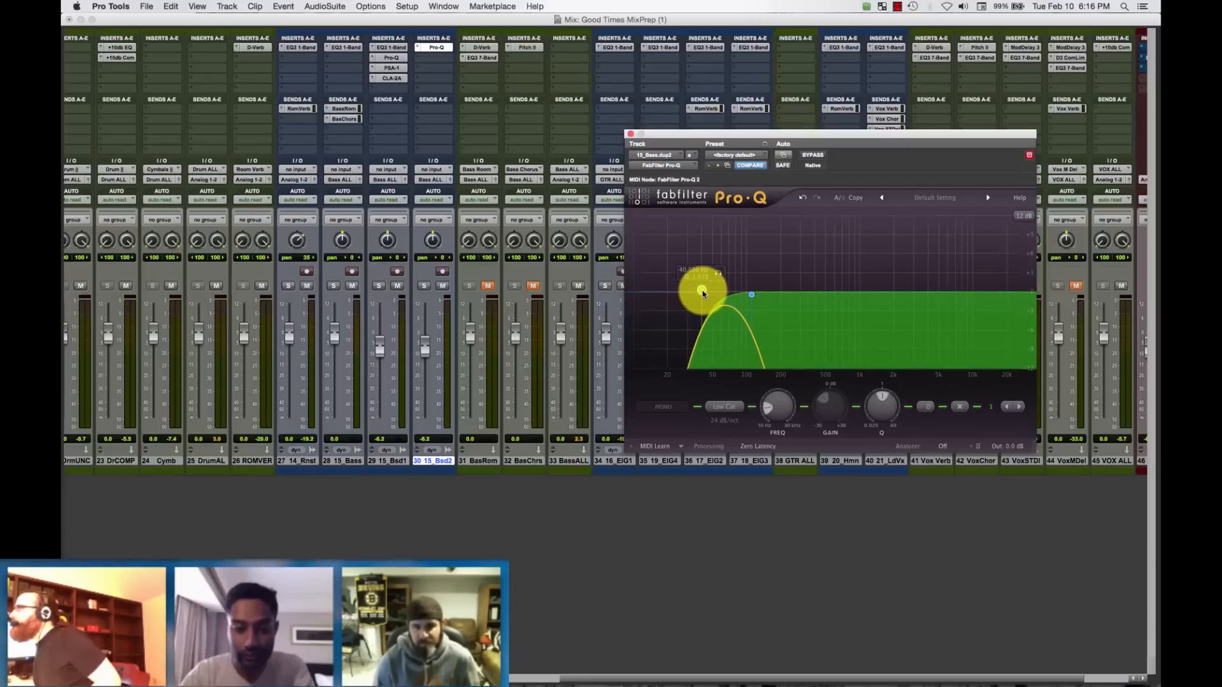
click(751, 298)
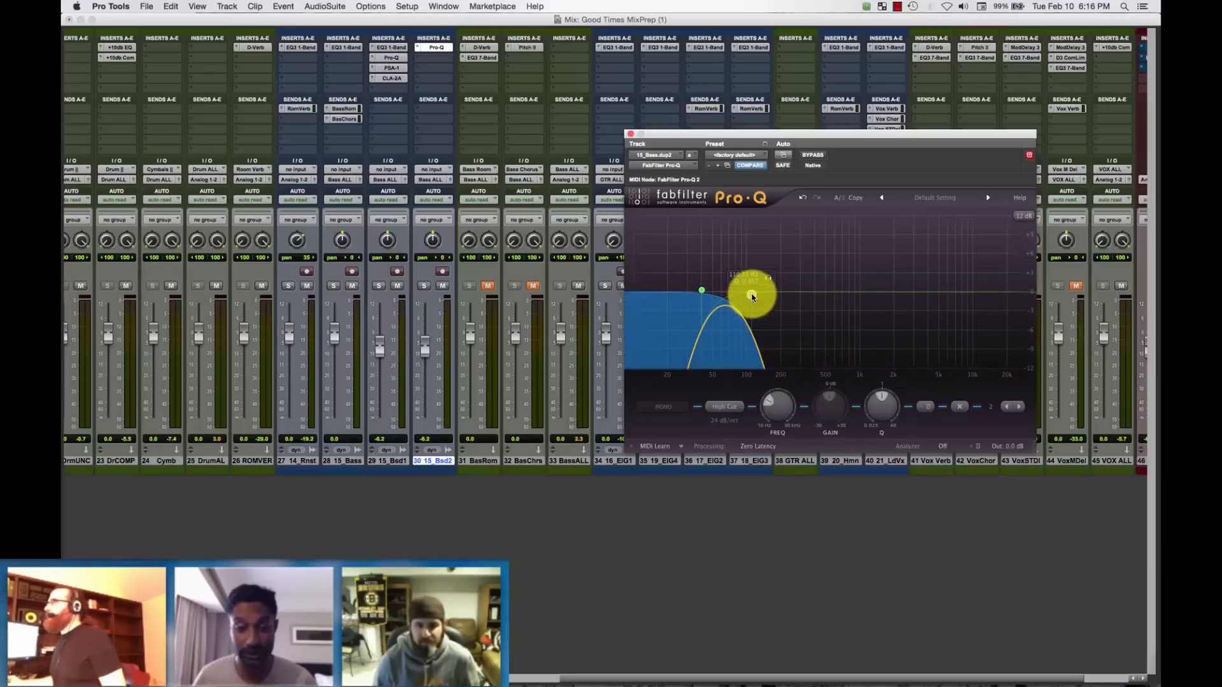
click(702, 291)
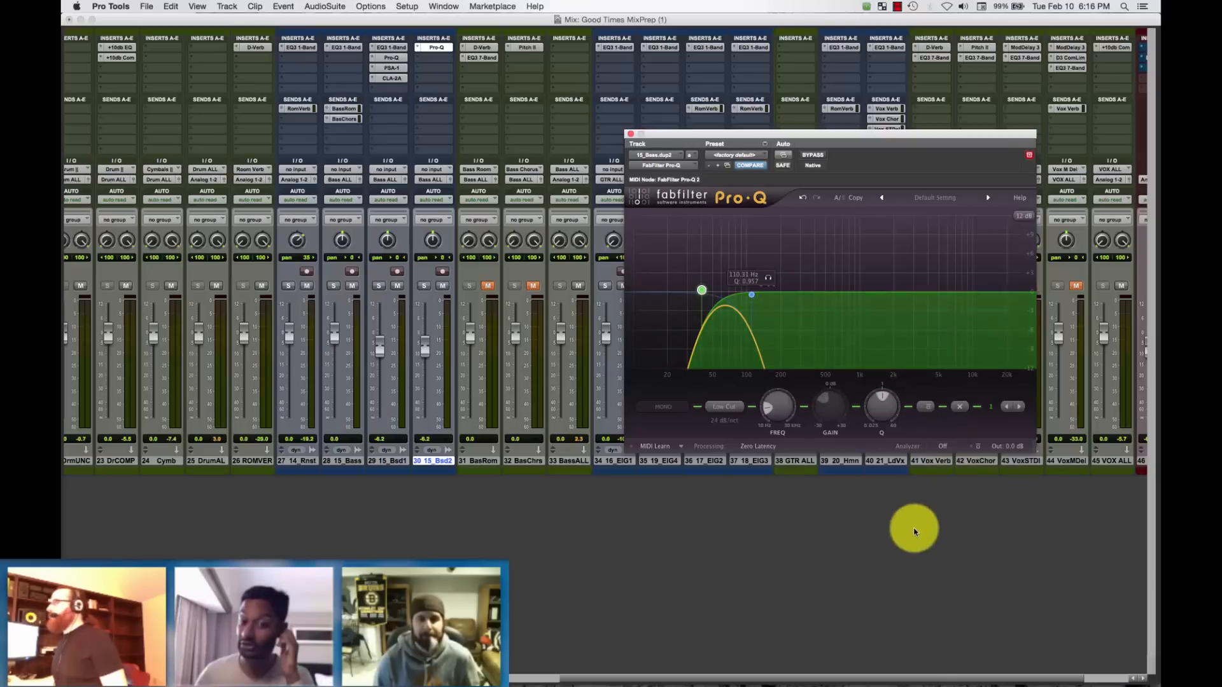
Solo the new duplicate bass track, and bypass and re-enable the Low Cut band.
click(424, 286)
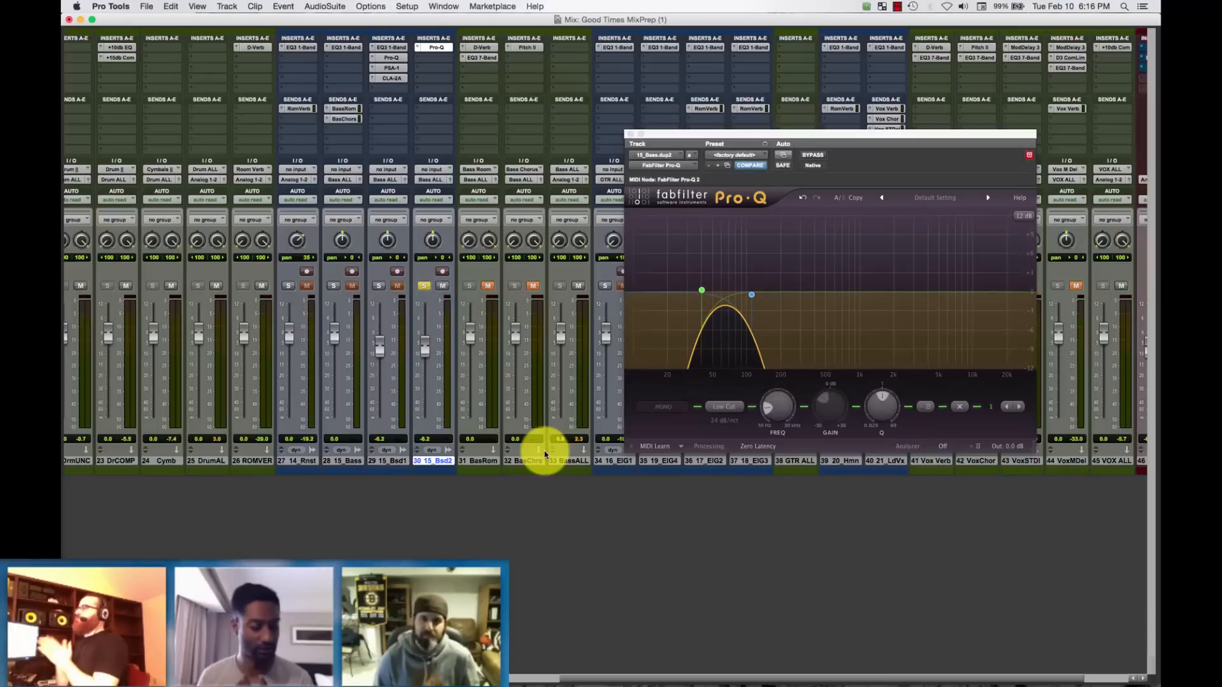
click(927, 408)
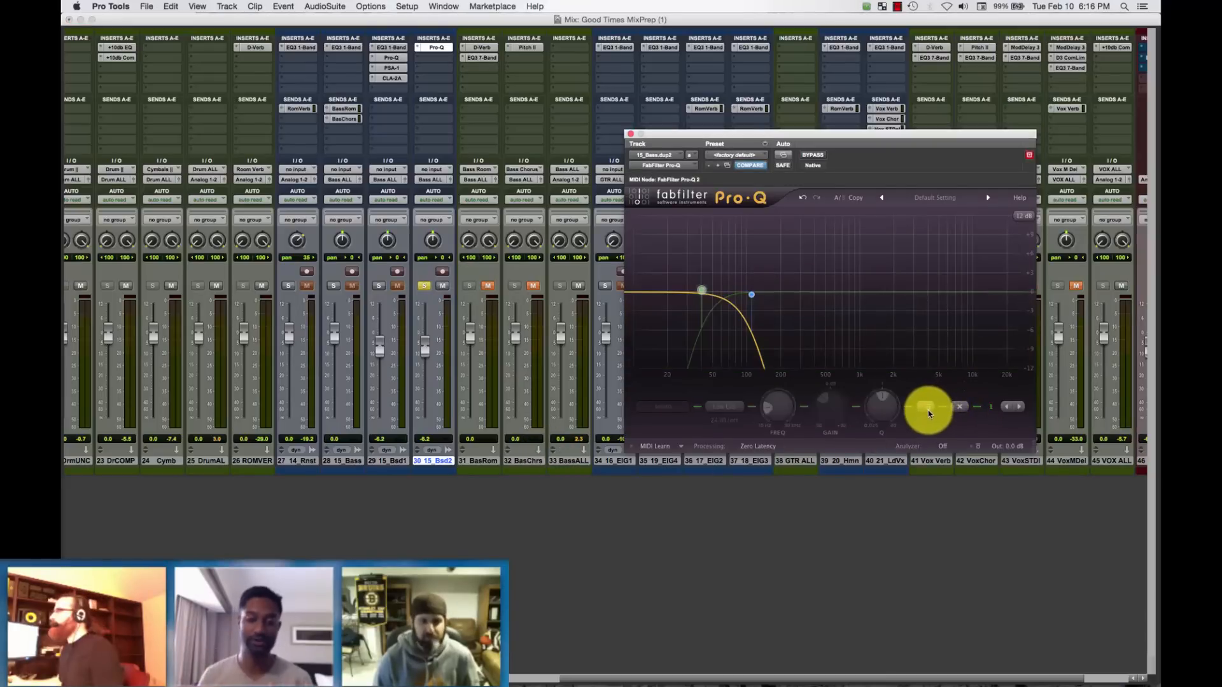
click(927, 408)
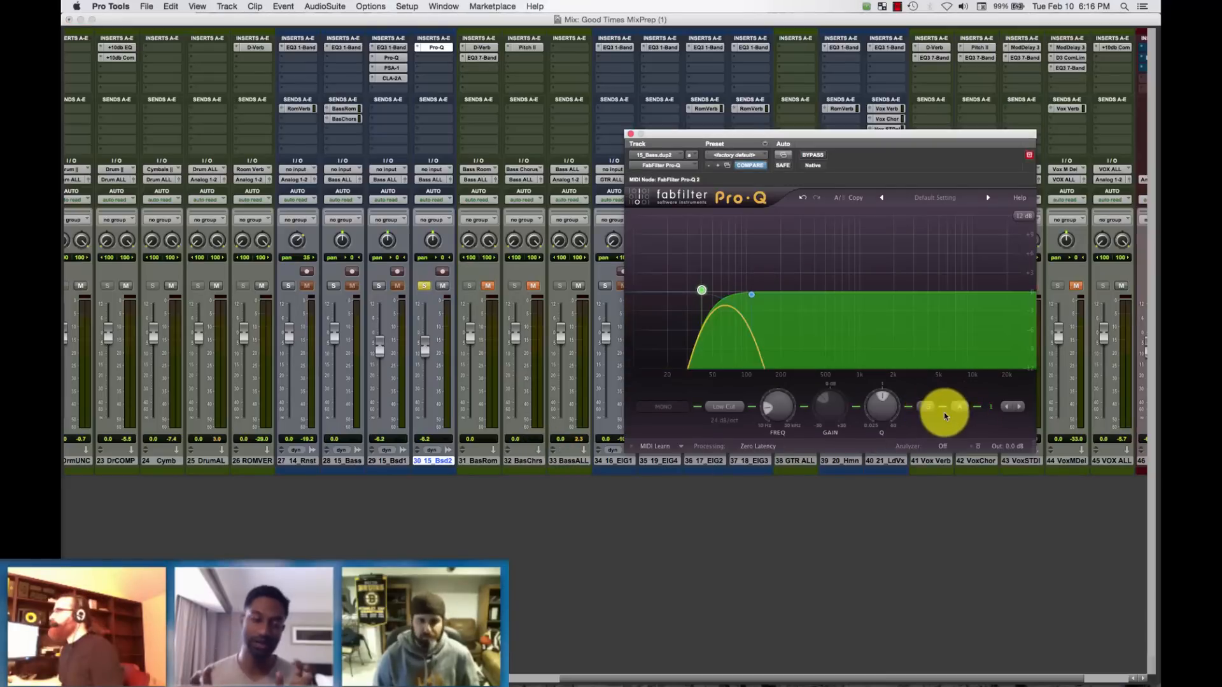
Set the Pro-Q spectrum analyzer to Post-EQ and switch to the Edit window.
click(943, 447)
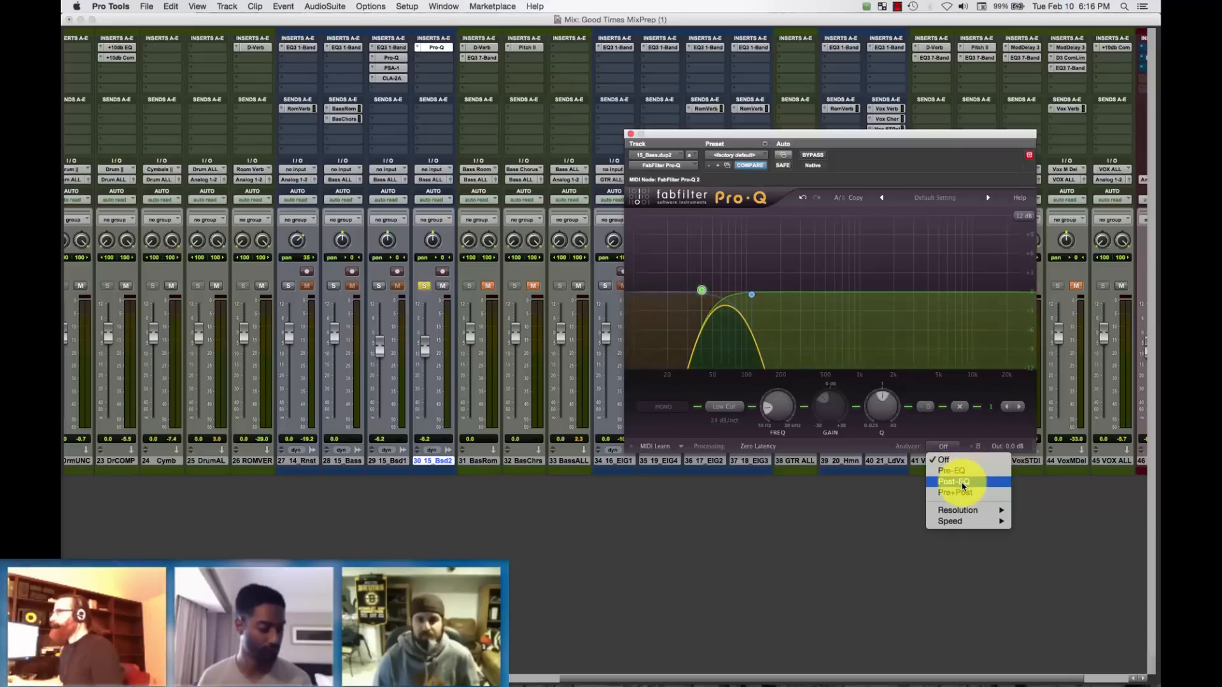
click(963, 483)
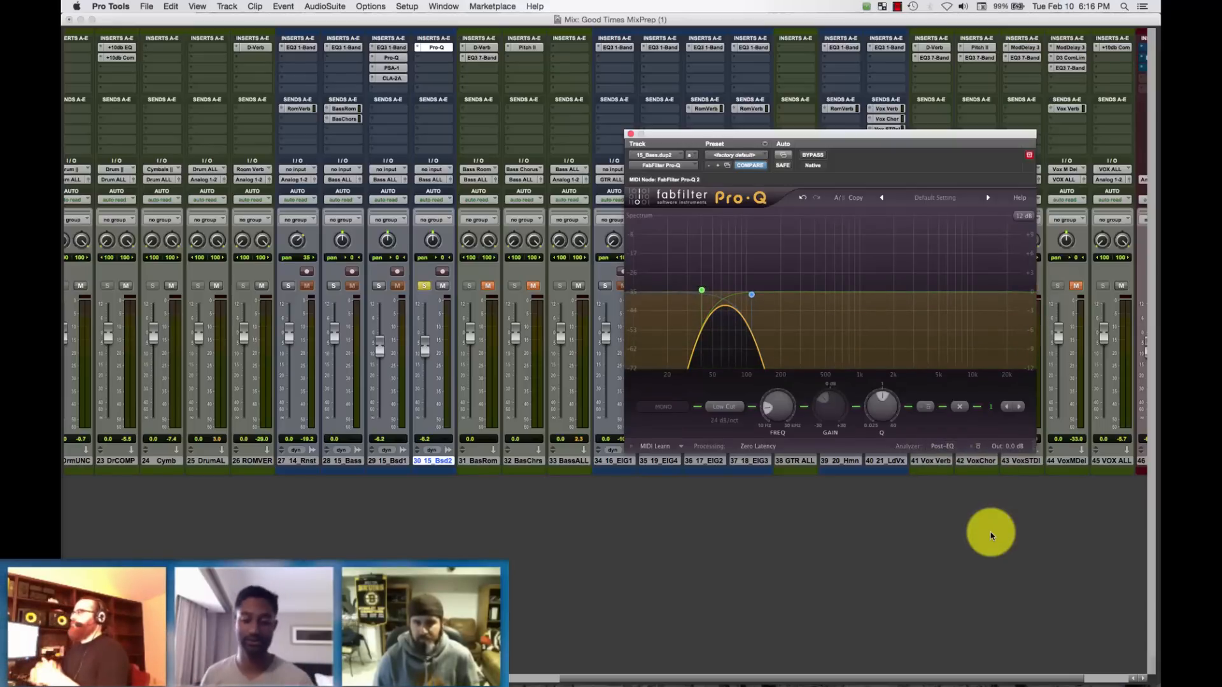
key(super+equal)
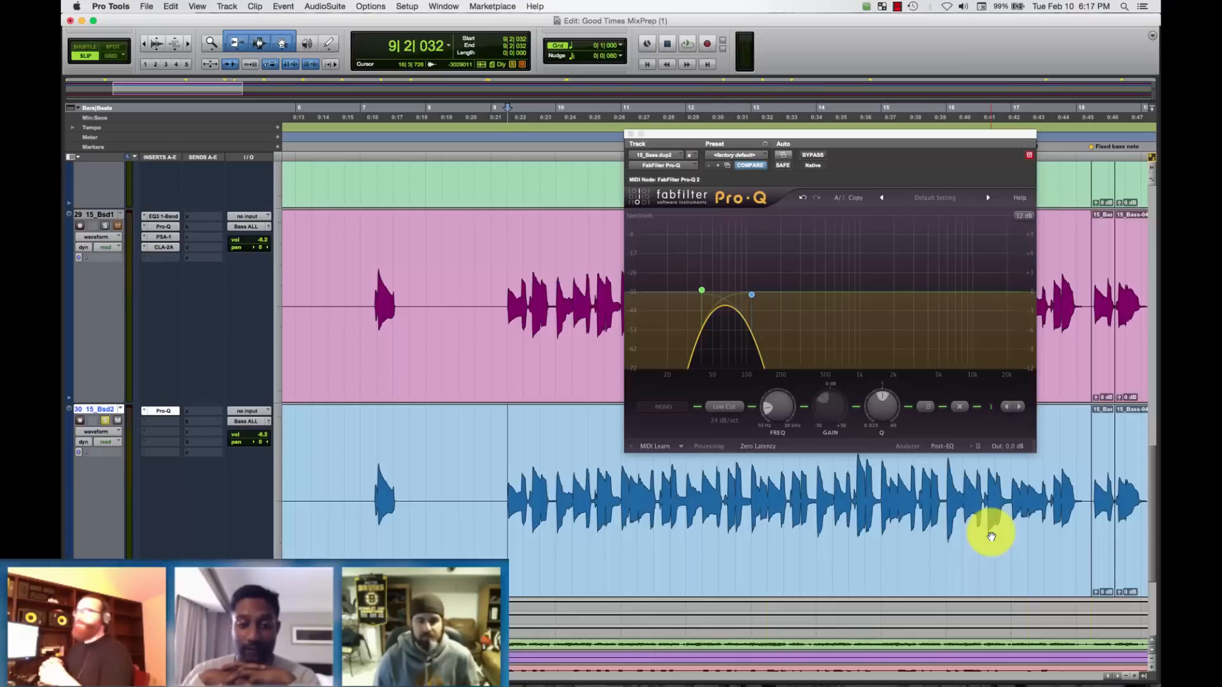
In the Mix window, insert the mono Maxim limiter in the third insert slot of the duplicate bass track, leaving the second slot empty.
key(super+equal)
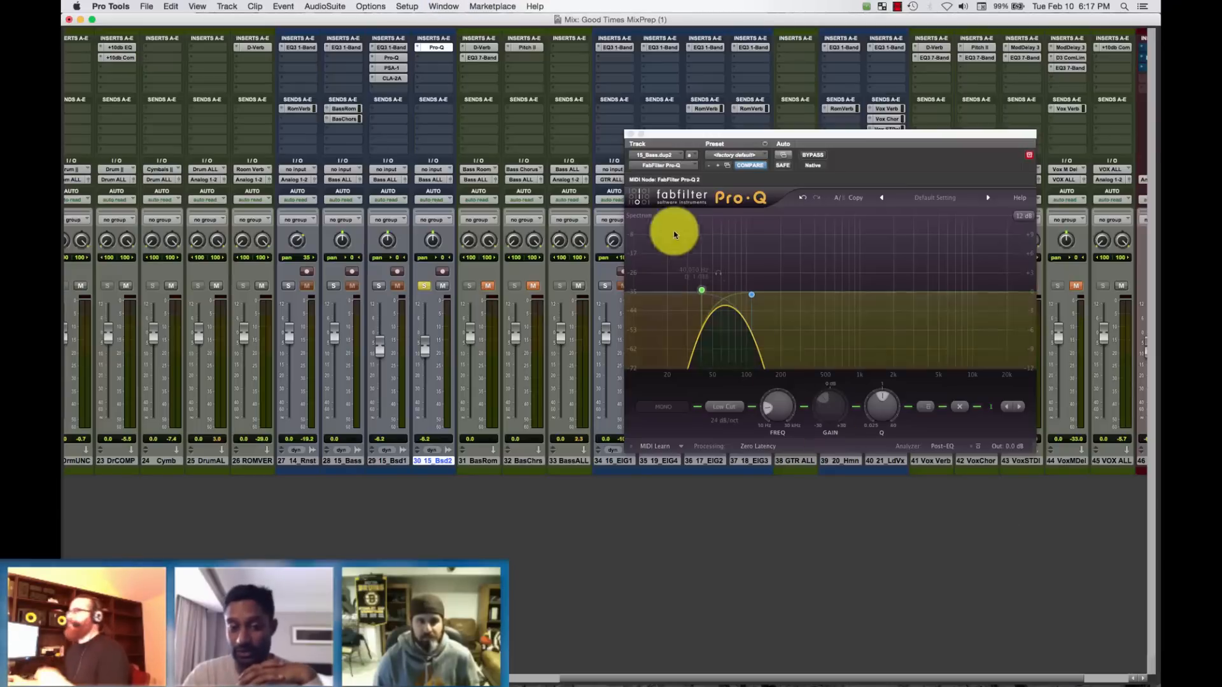
click(426, 66)
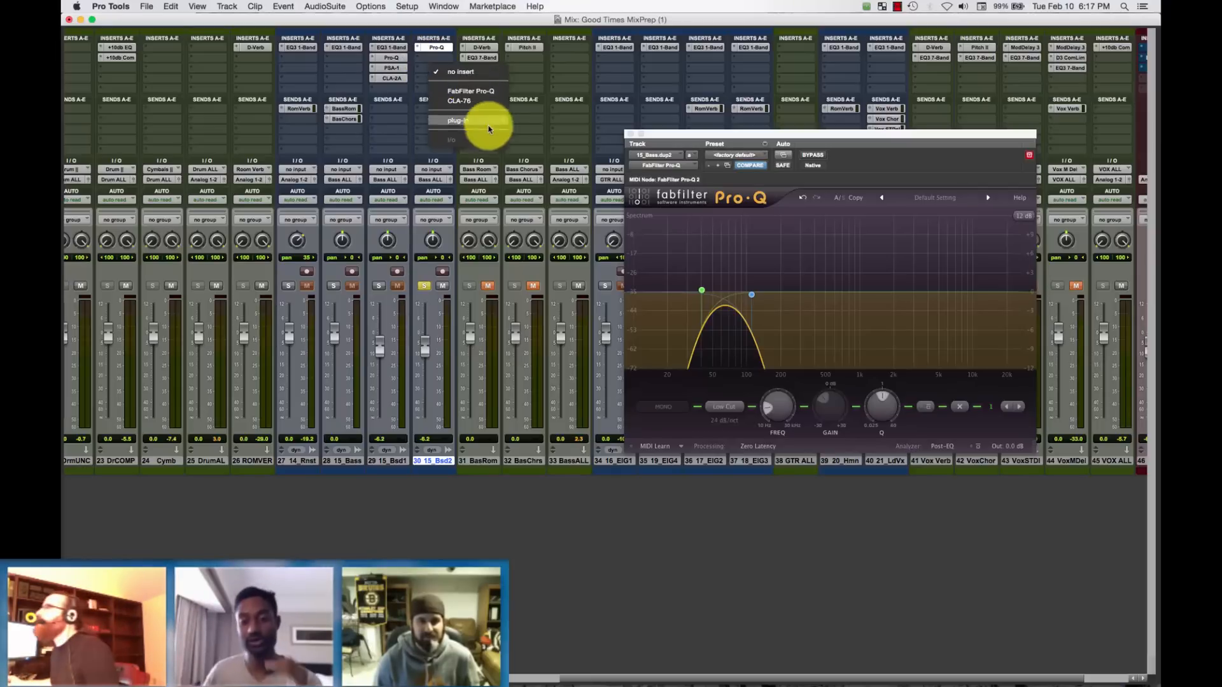
mouse_move(491, 120)
mouse_move(560, 134)
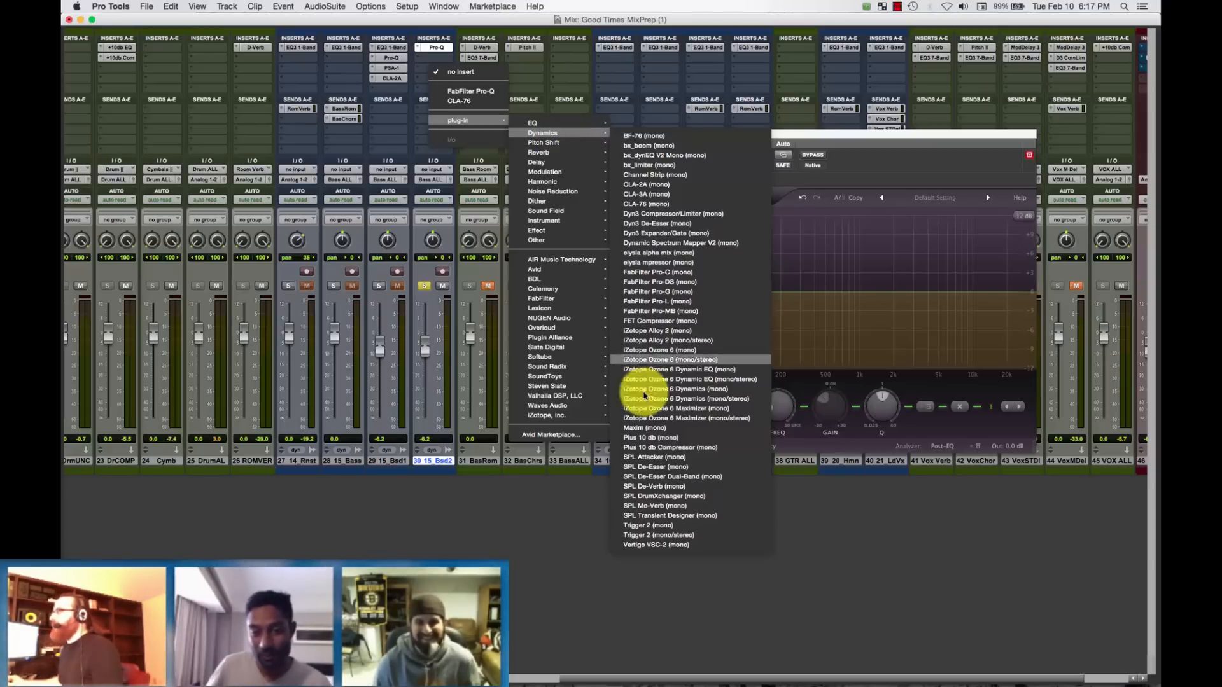
click(731, 428)
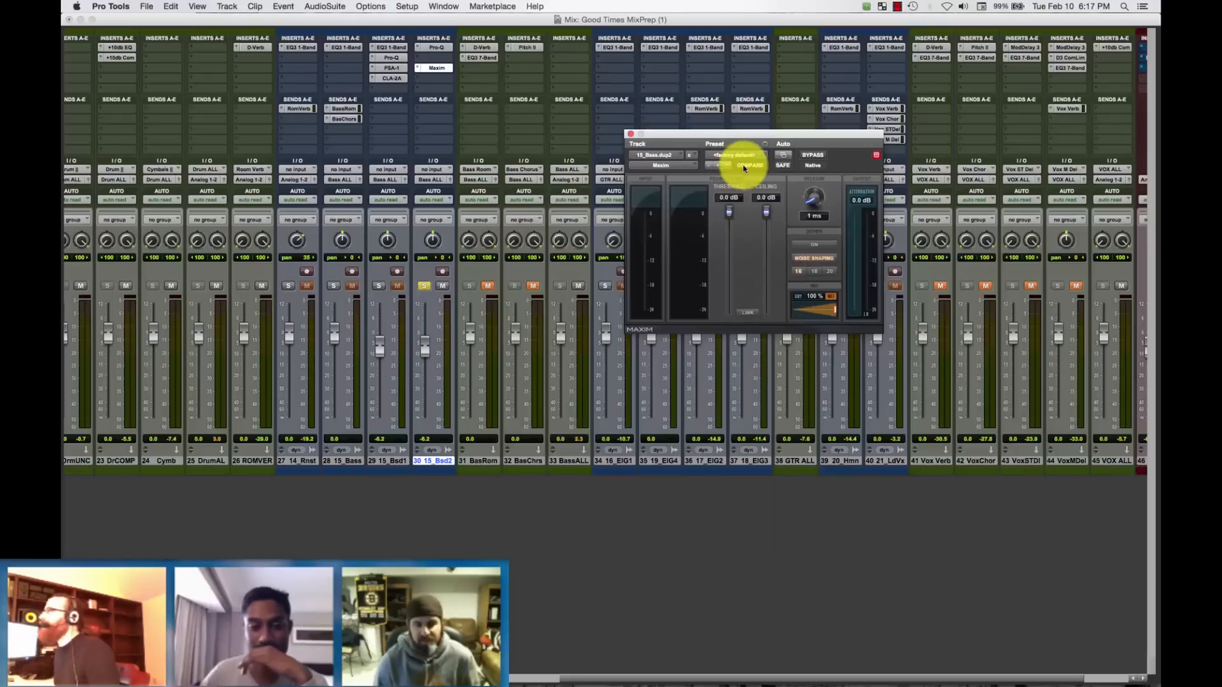
Reopen the duplicate bass track's Pro-Q and arrange its window below the Maxim window so both plug-ins are visible.
drag(803, 137, 701, 103)
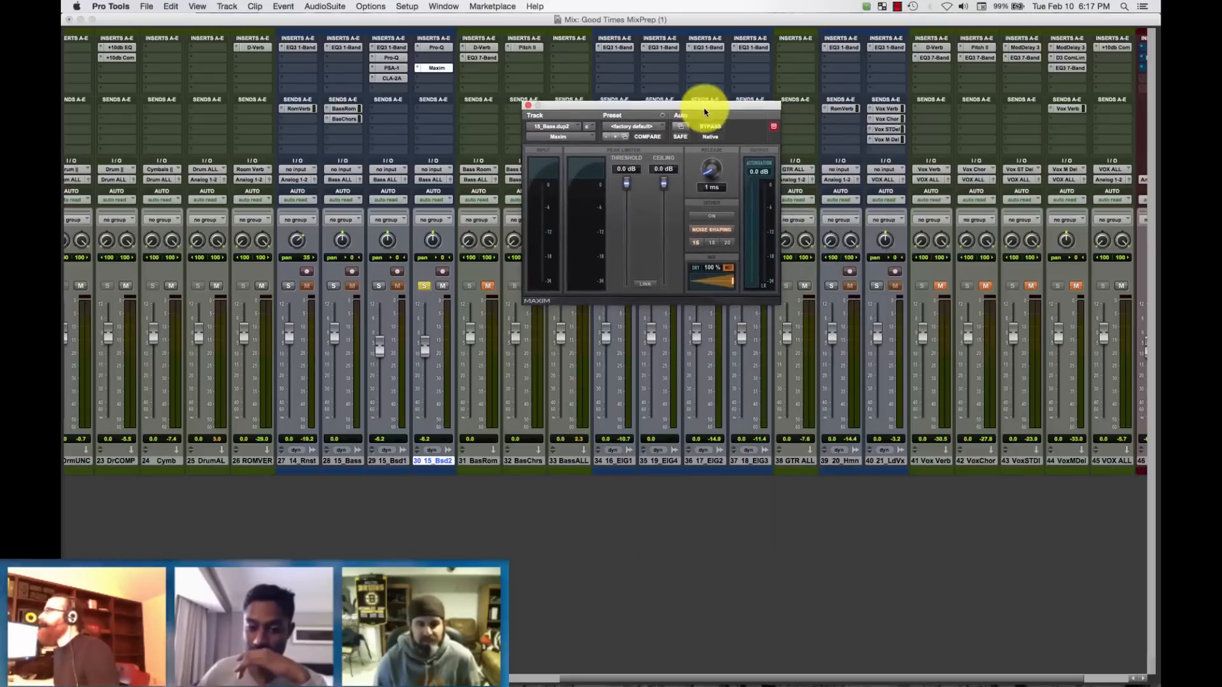
click(446, 48)
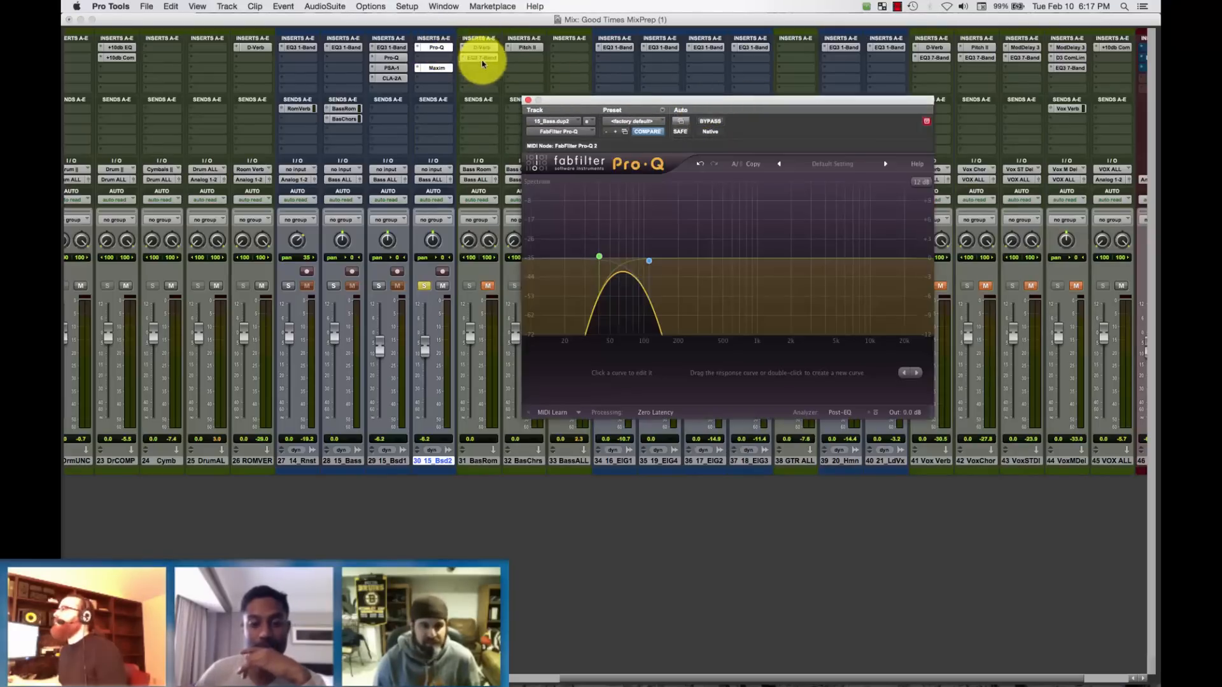
drag(630, 108, 587, 308)
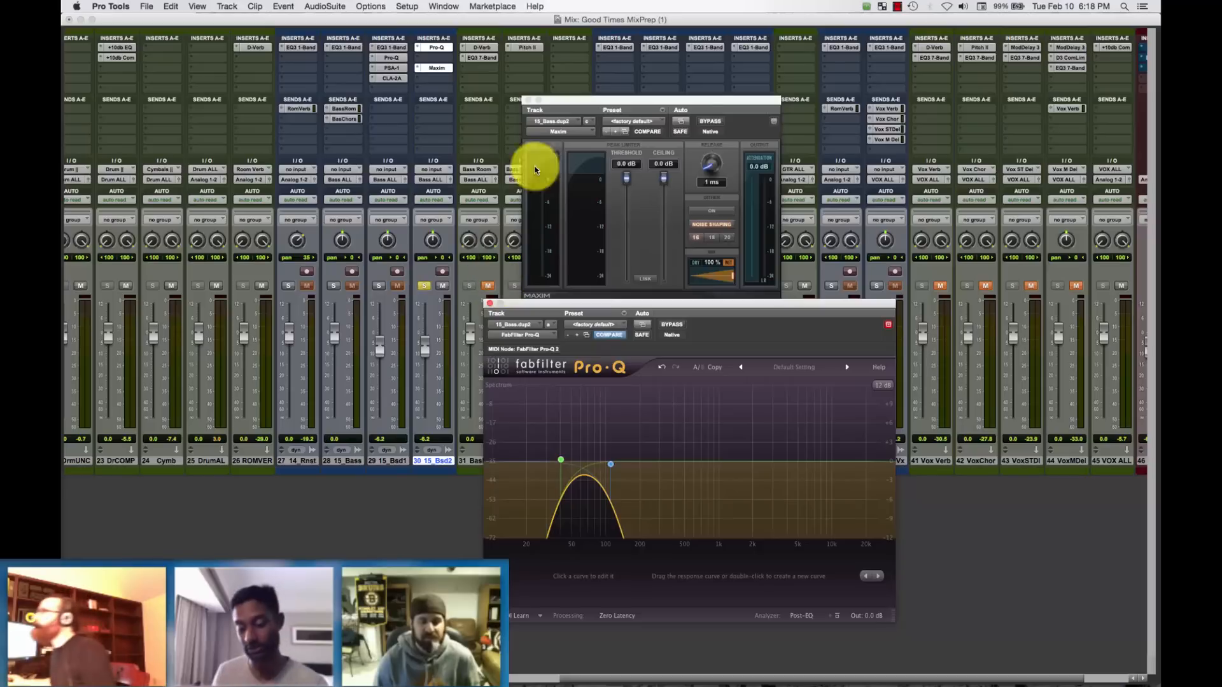
drag(712, 307, 682, 318)
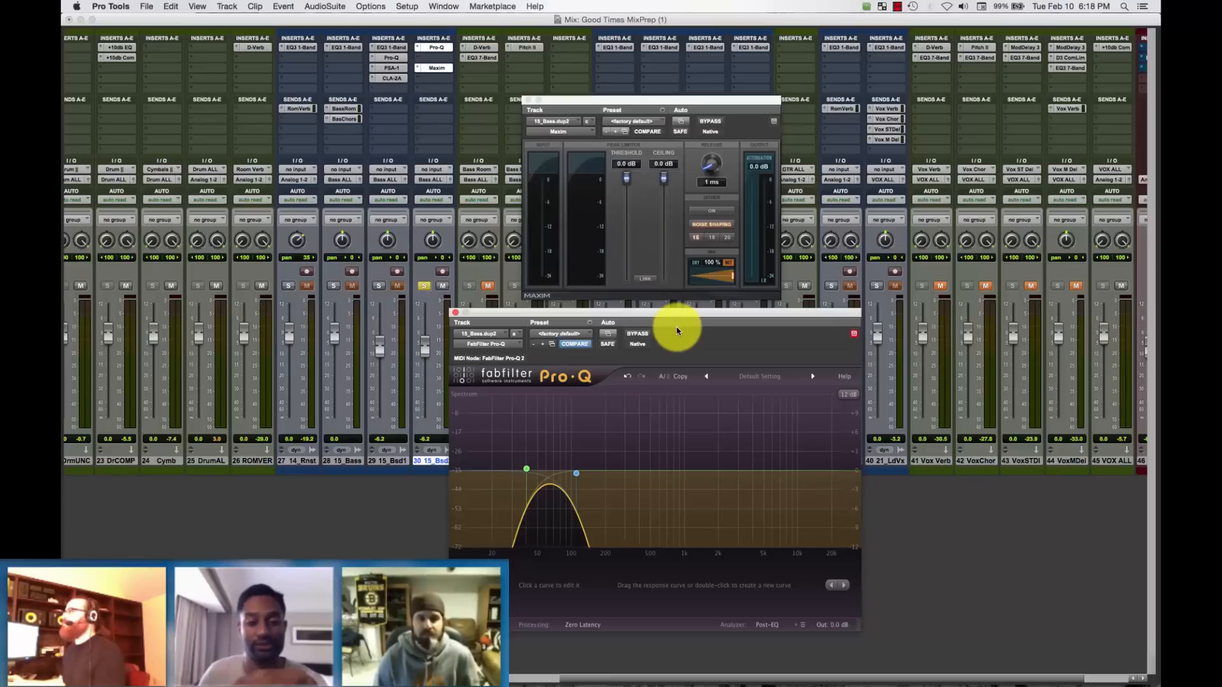
Start playback, switch to the Edit window, and lower the Maxim threshold to about -9.3 dB.
key(space)
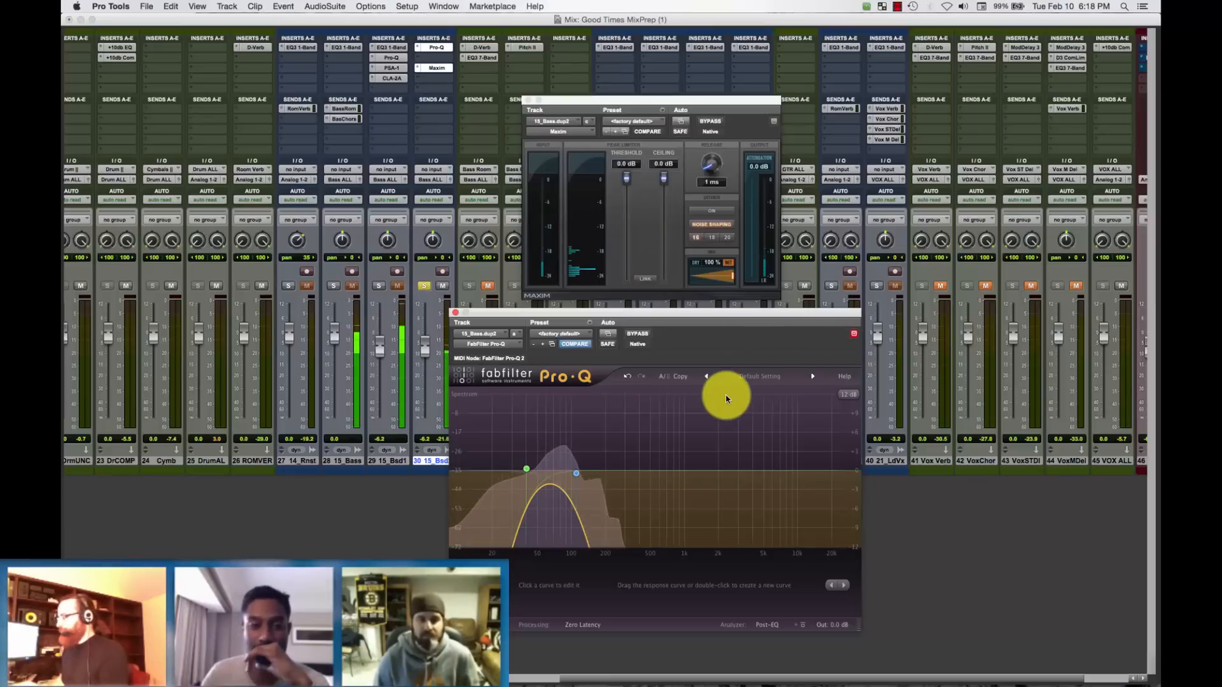
key(super+equal)
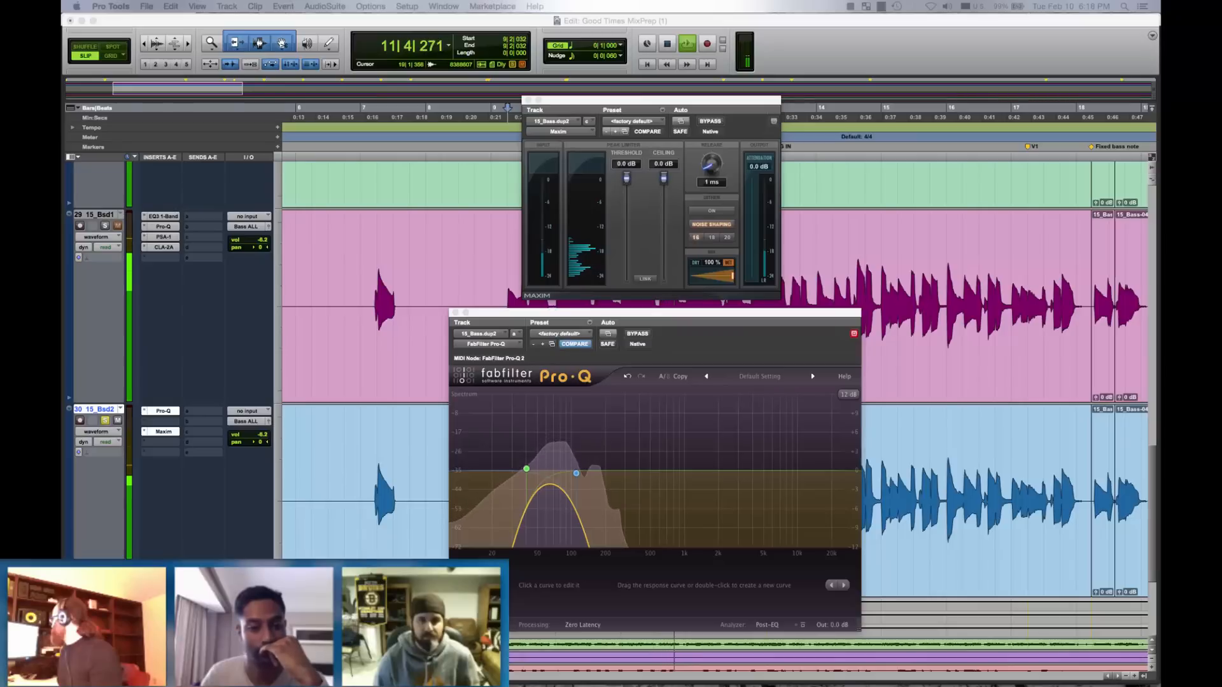
click(627, 181)
drag(626, 182, 624, 221)
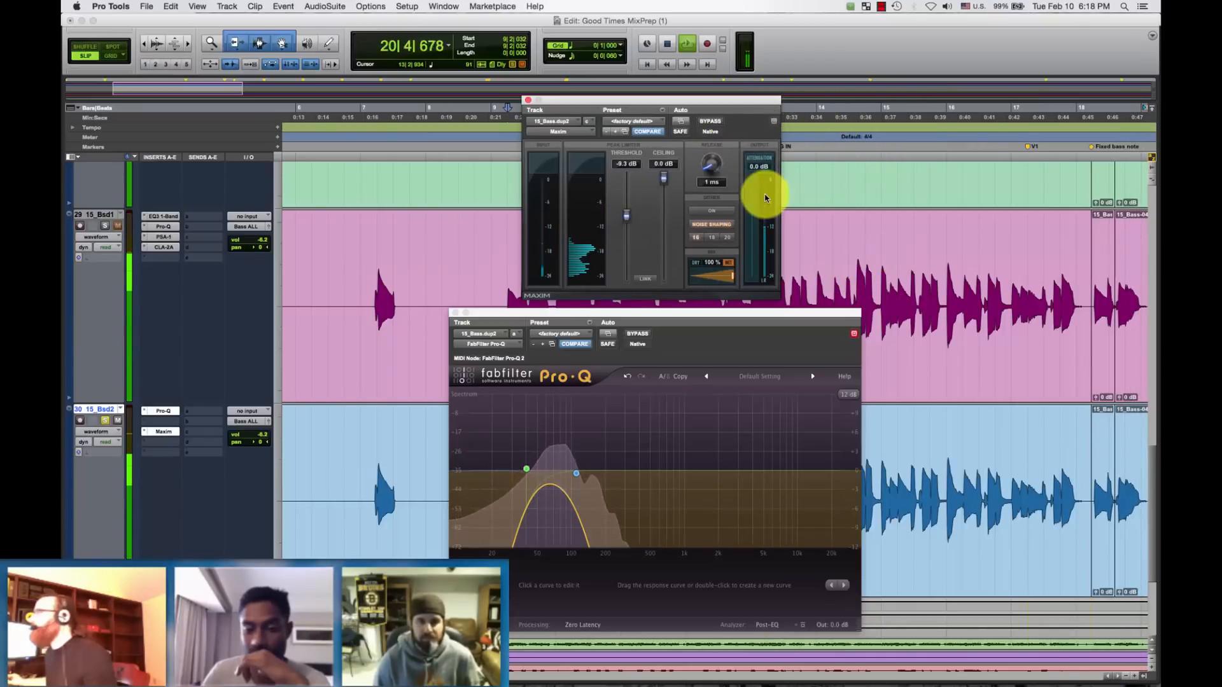
Replay the bass passage to audition the limiting, and lower the Maxim threshold slightly further to about -9.8 dB.
click(879, 51)
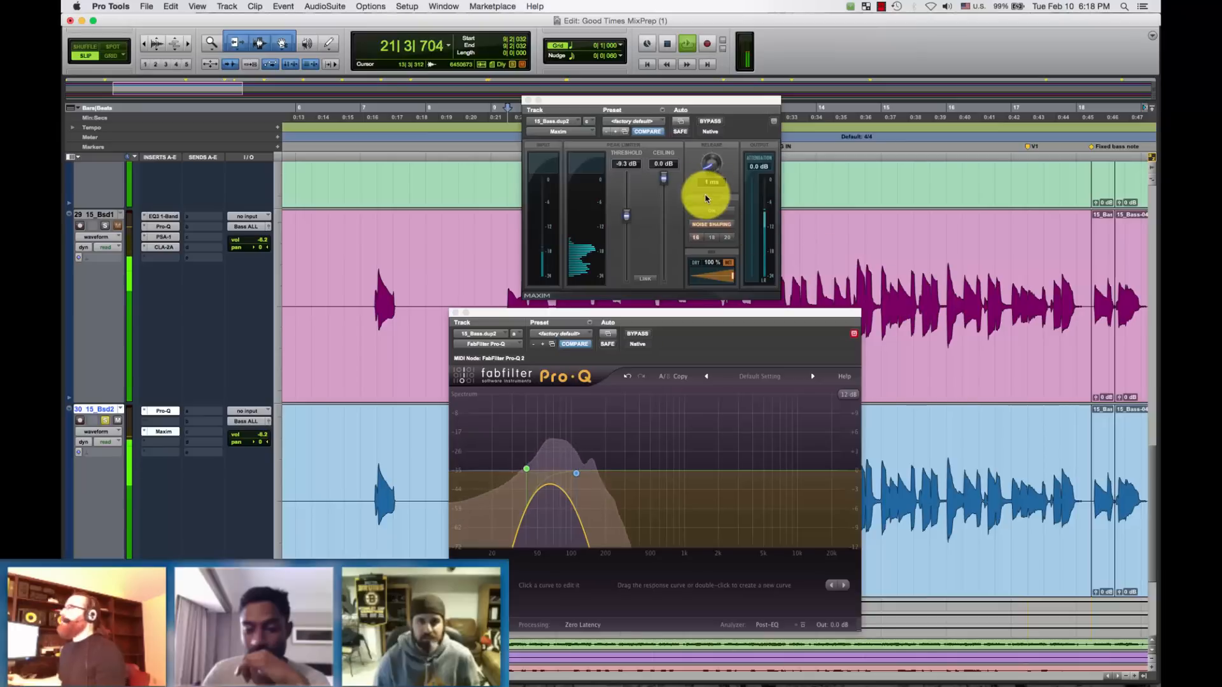
key(space)
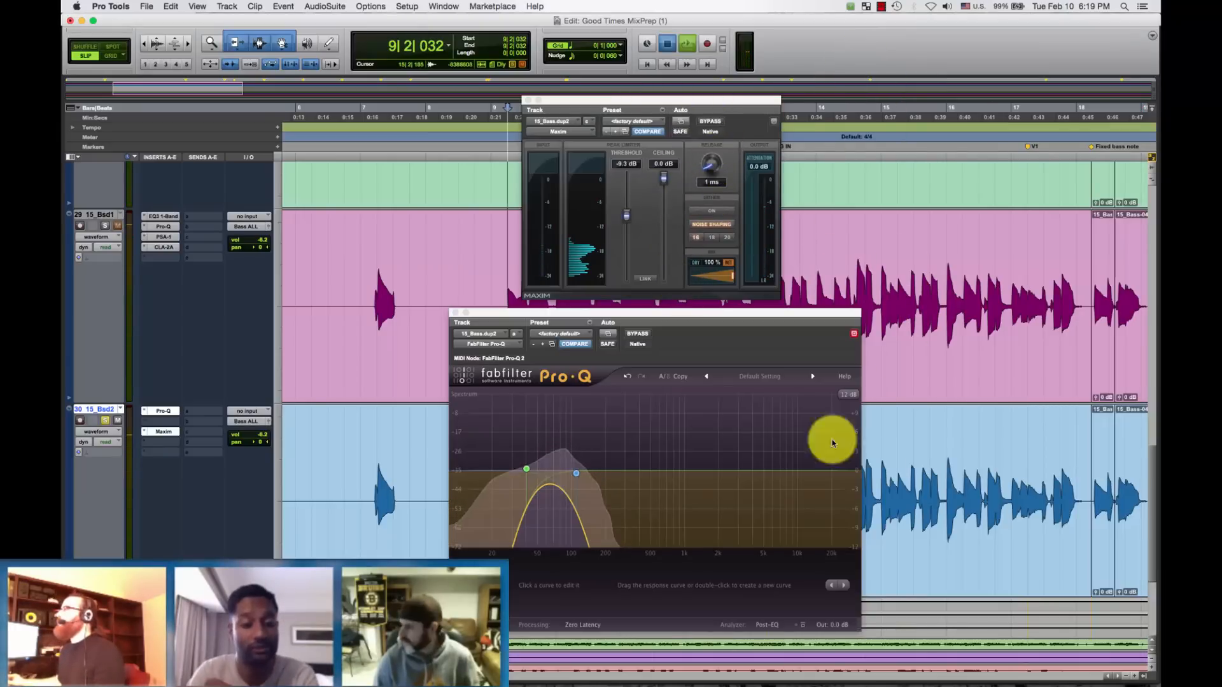
key(space)
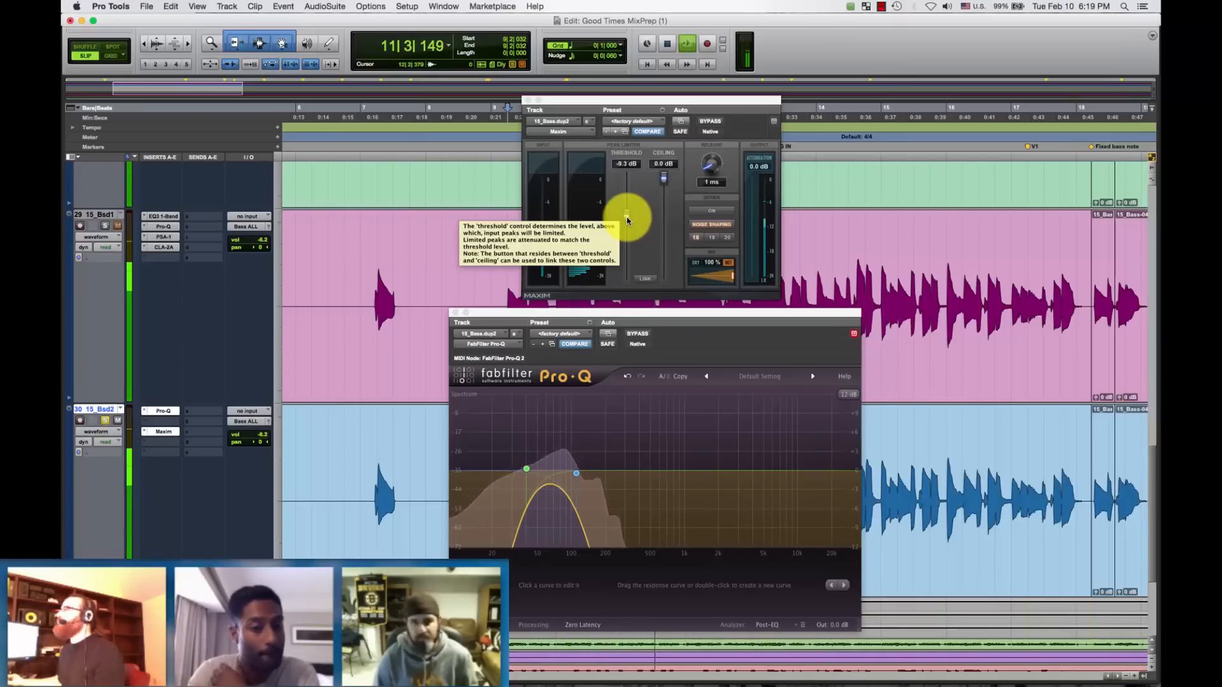
key(space)
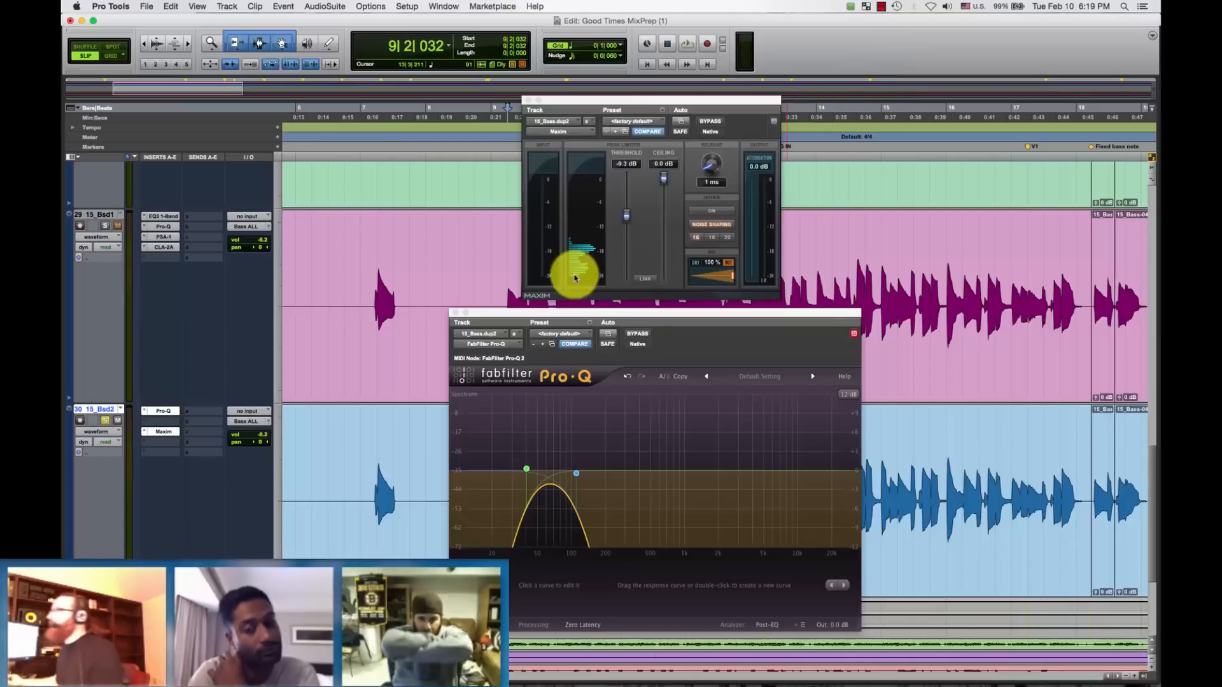
click(627, 219)
drag(627, 220, 627, 223)
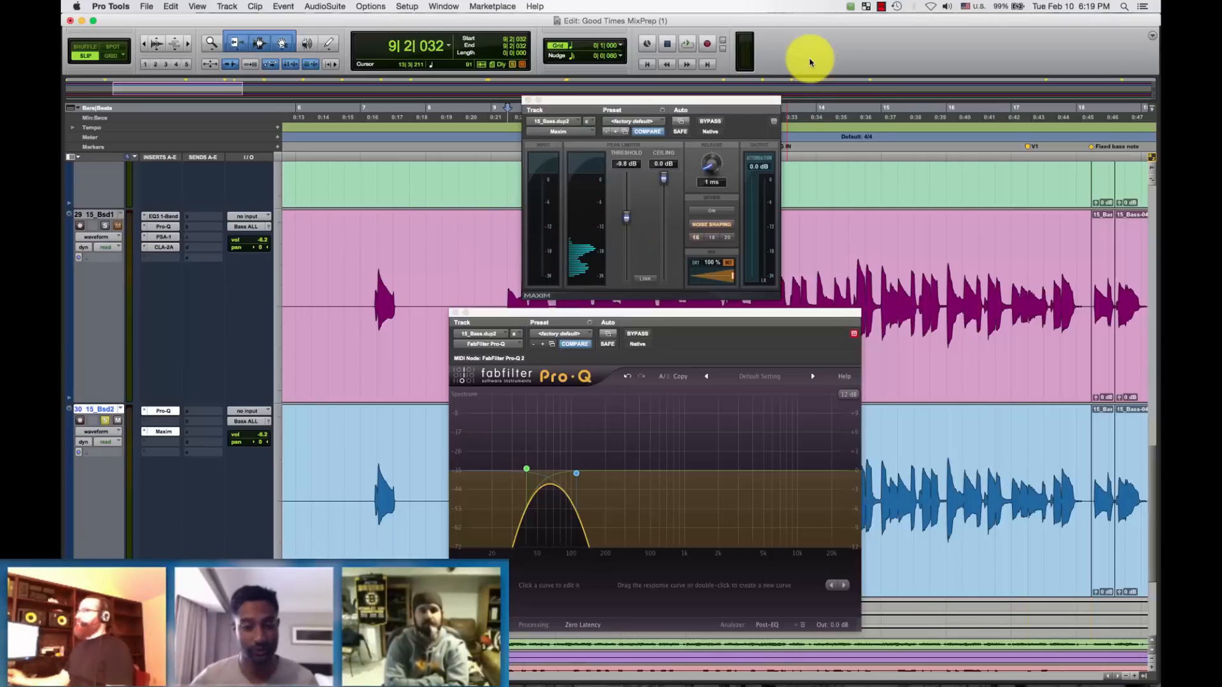
In the Mix window, insert the mono Dyn3 Expander/Gate between Pro-Q and Maxim on the duplicate bass track, and position its window below Maxim.
key(super+equal)
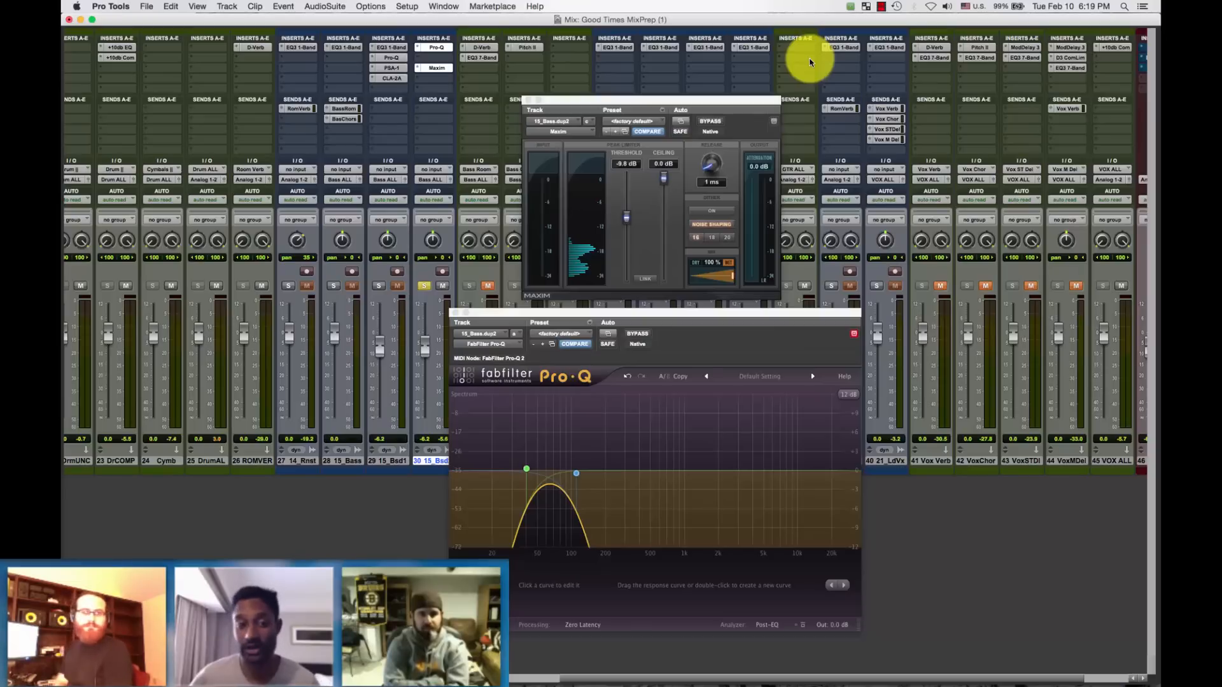
click(434, 58)
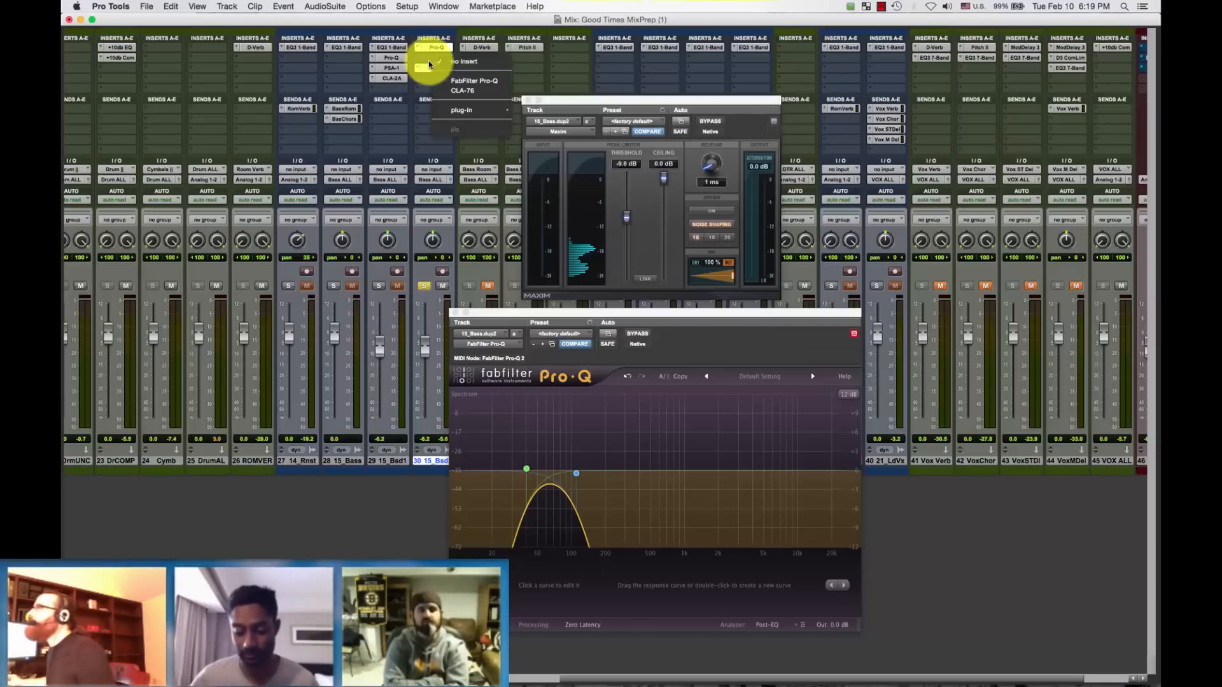
mouse_move(506, 115)
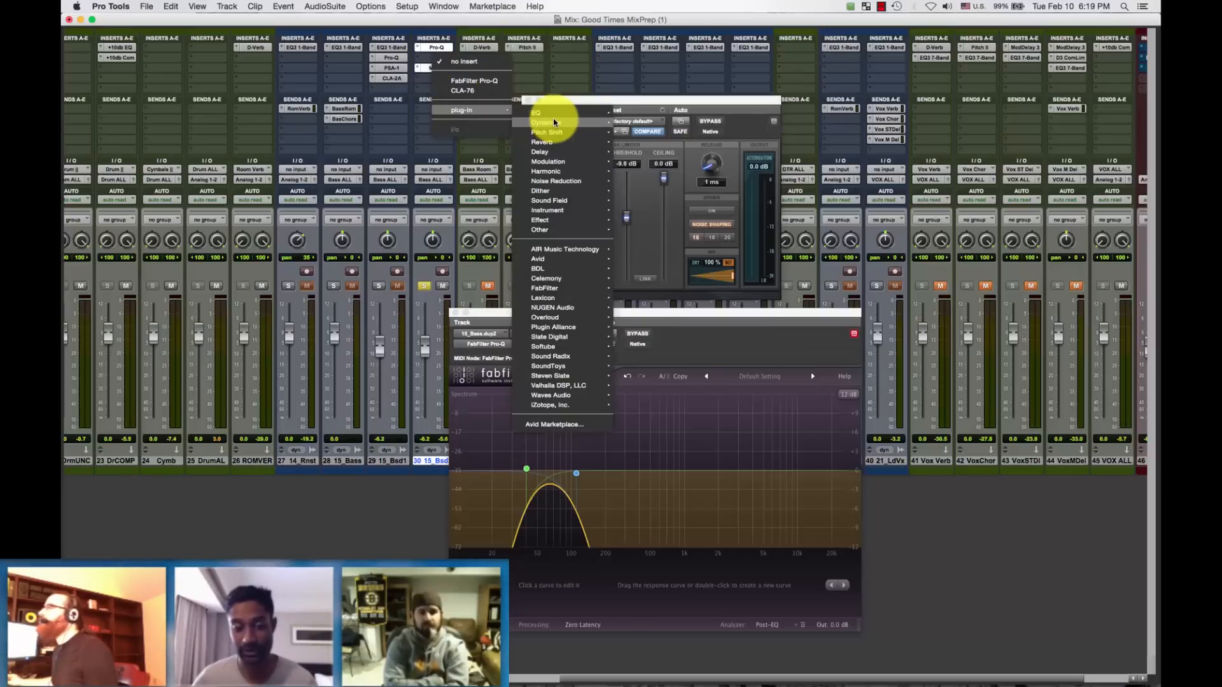
mouse_move(546, 122)
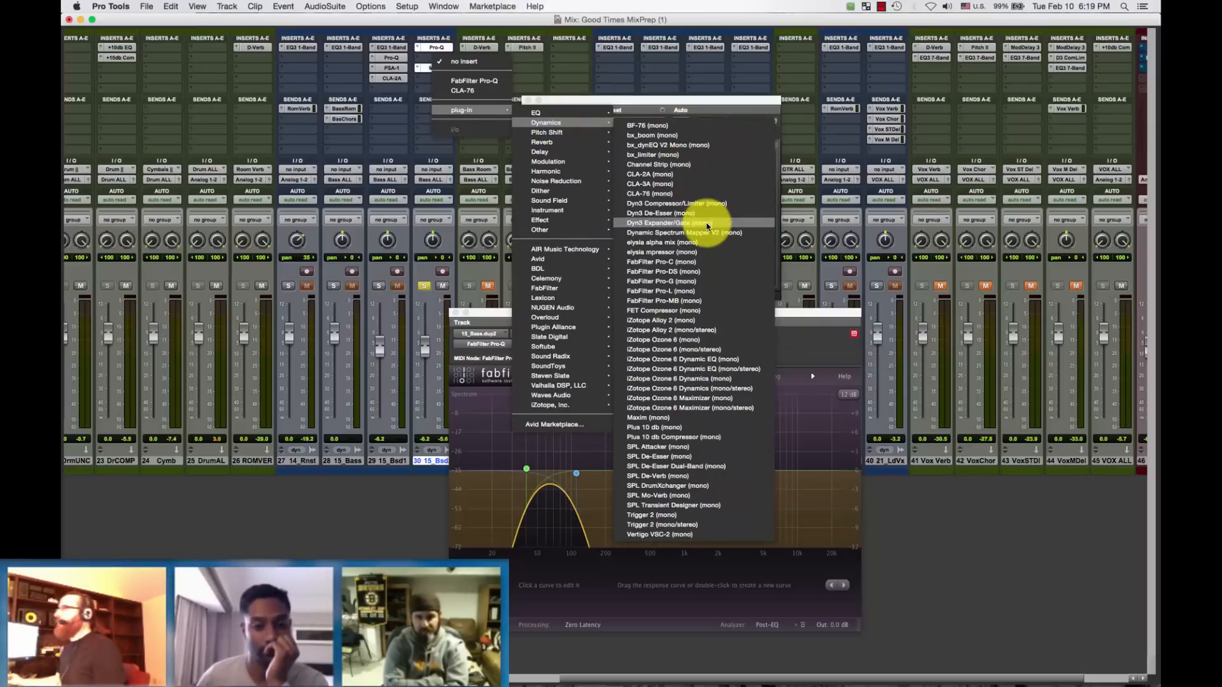
click(706, 225)
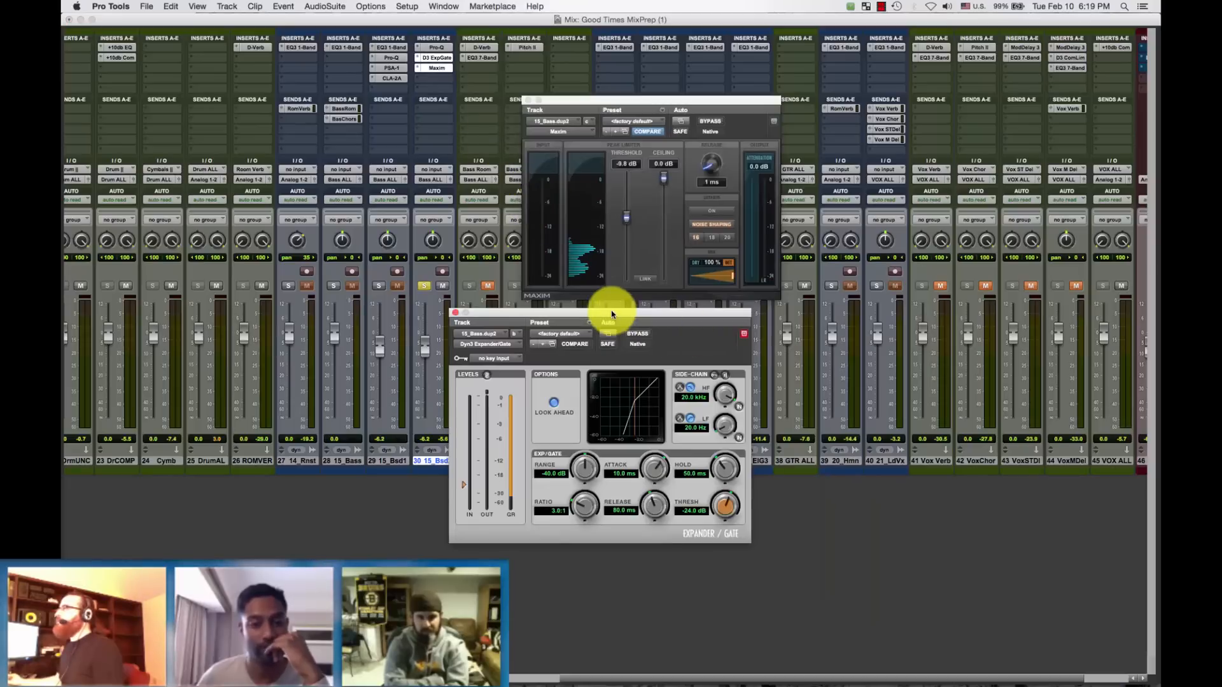
drag(666, 302, 671, 306)
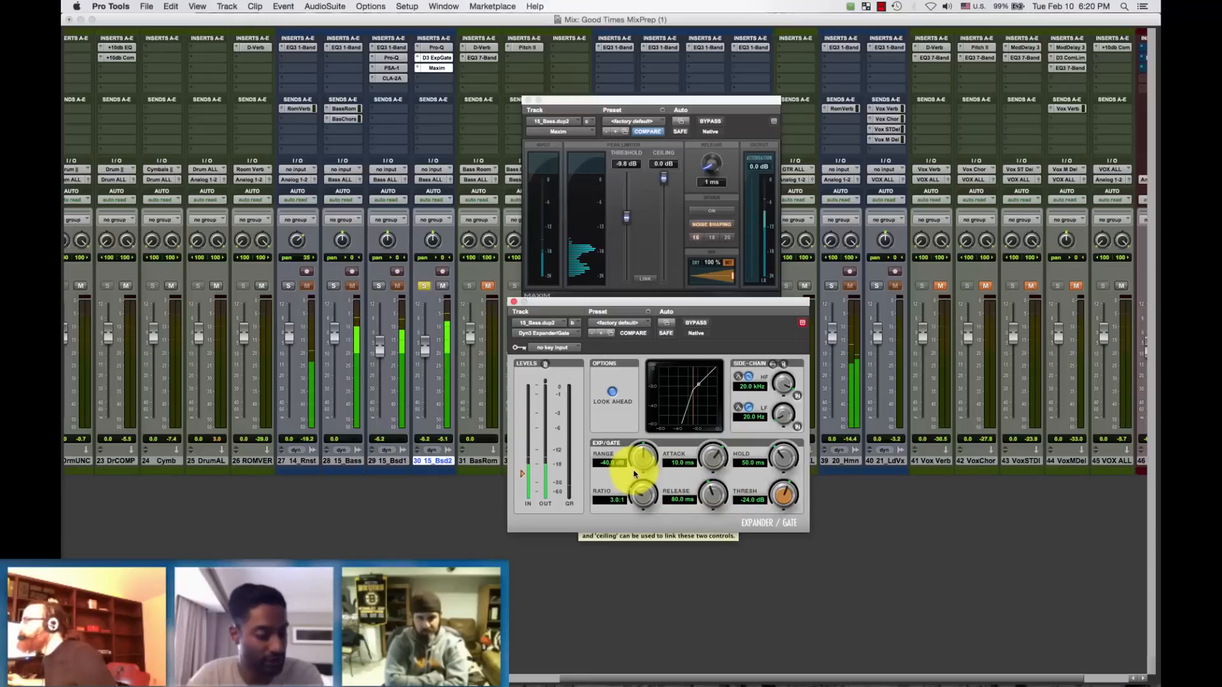
Raise the Expander/Gate ratio to about 81.7:1 and lower its threshold to about -24.6 dB during playback.
mouse_move(640, 497)
mouse_down()
mouse_move(636, 431)
mouse_move(648, 485)
mouse_up()
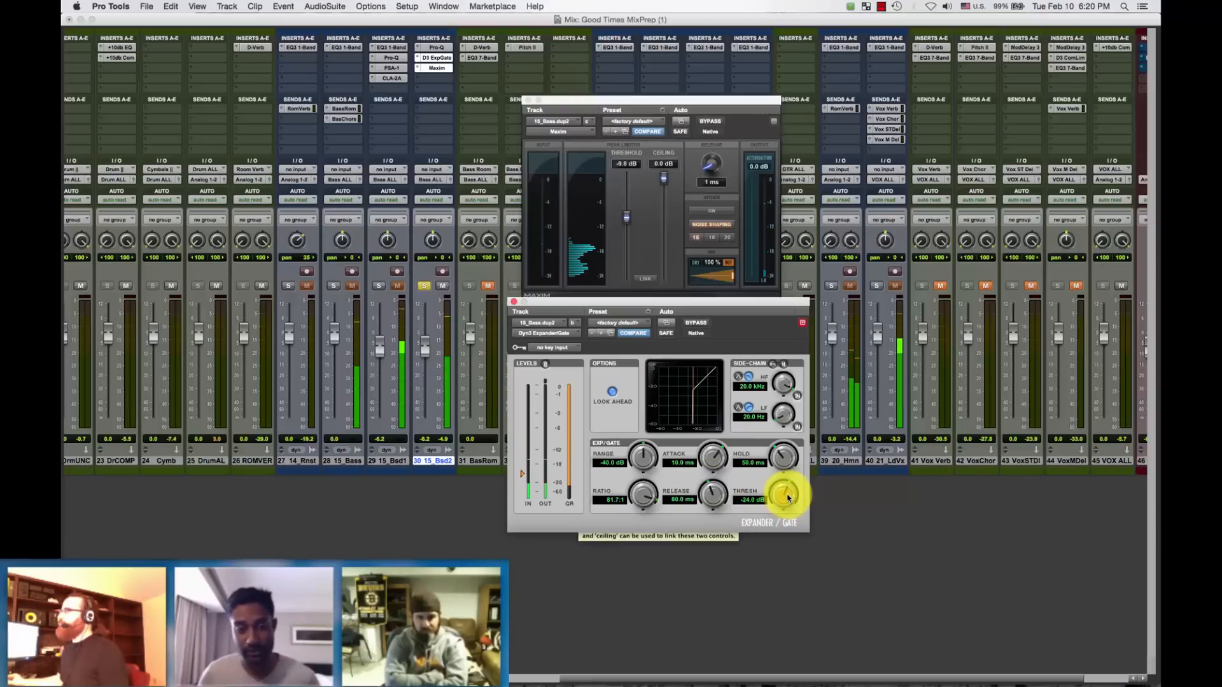
drag(788, 497, 787, 502)
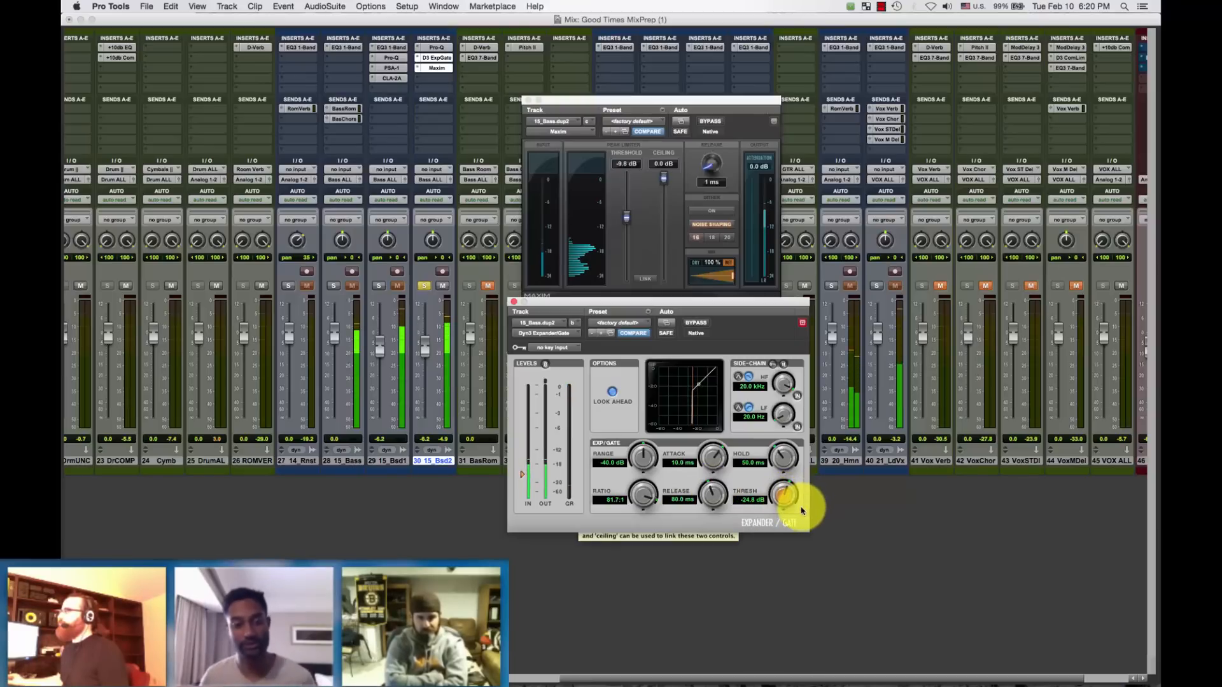